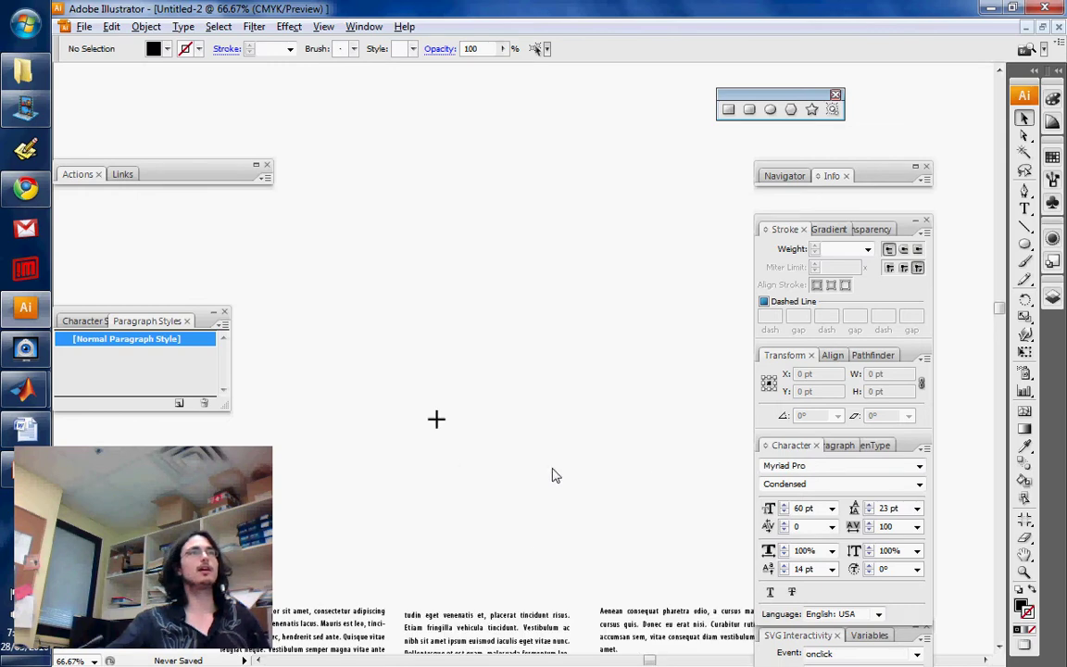
Draw a freehand wavy path above the text columns with the Pencil tool, about 790 pt wide and 114 pt high
scroll(597, 422, down, 4)
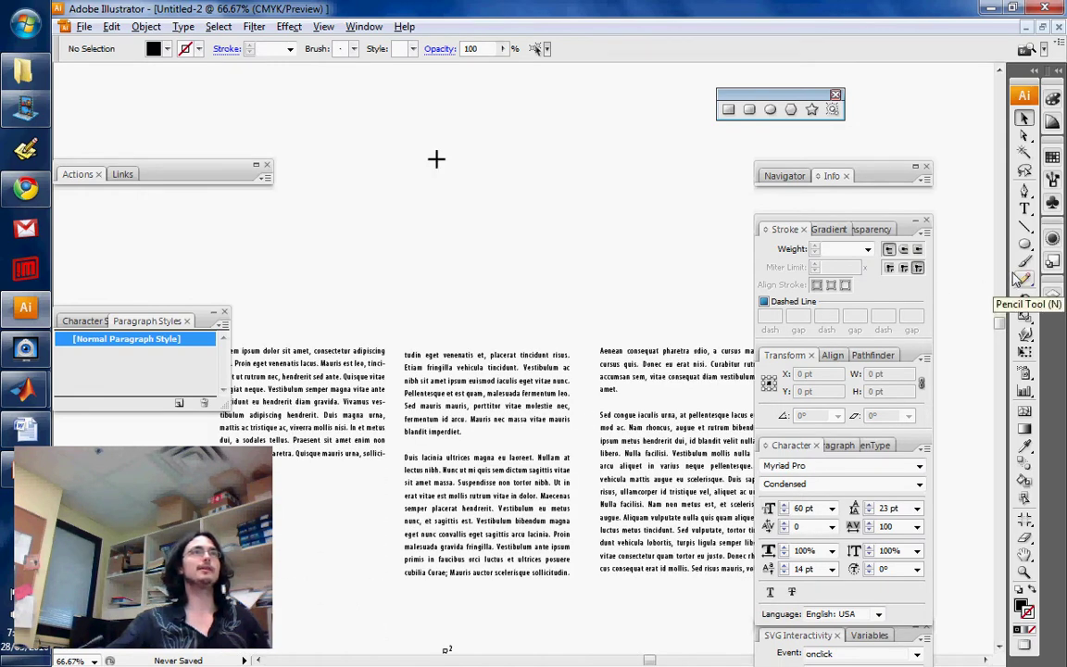
click(1020, 280)
mouse_move(272, 273)
mouse_down()
mouse_move(320, 261)
mouse_move(414, 211)
mouse_move(546, 261)
mouse_move(673, 239)
mouse_move(704, 251)
mouse_up()
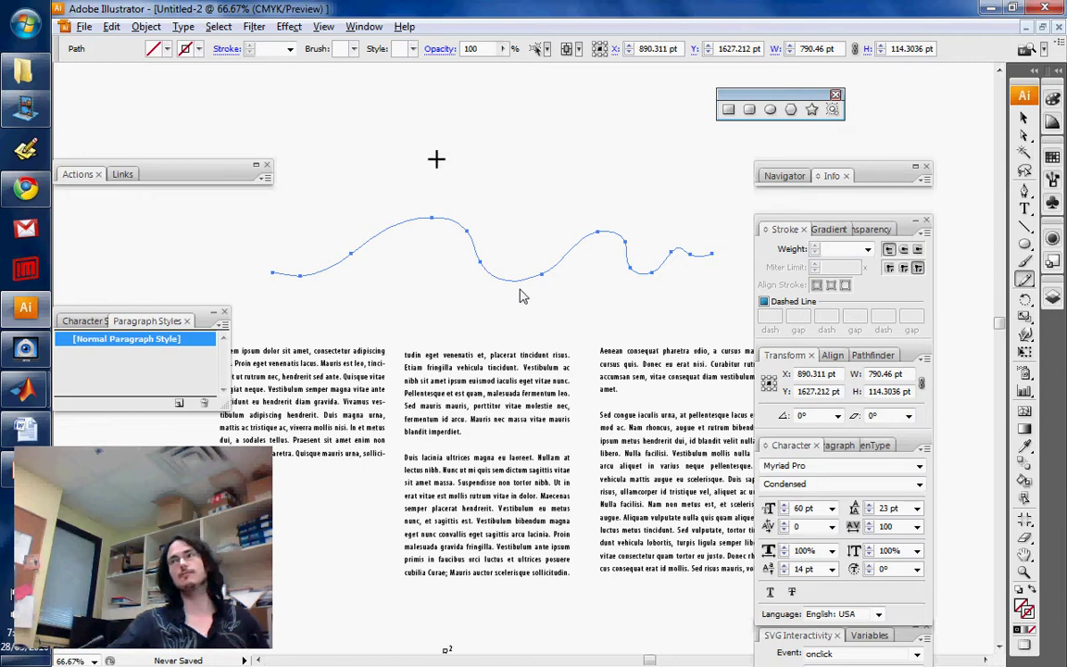
Give the wavy path a cyan stroke with a weight of 6 pt
key(v)
click(462, 302)
click(483, 266)
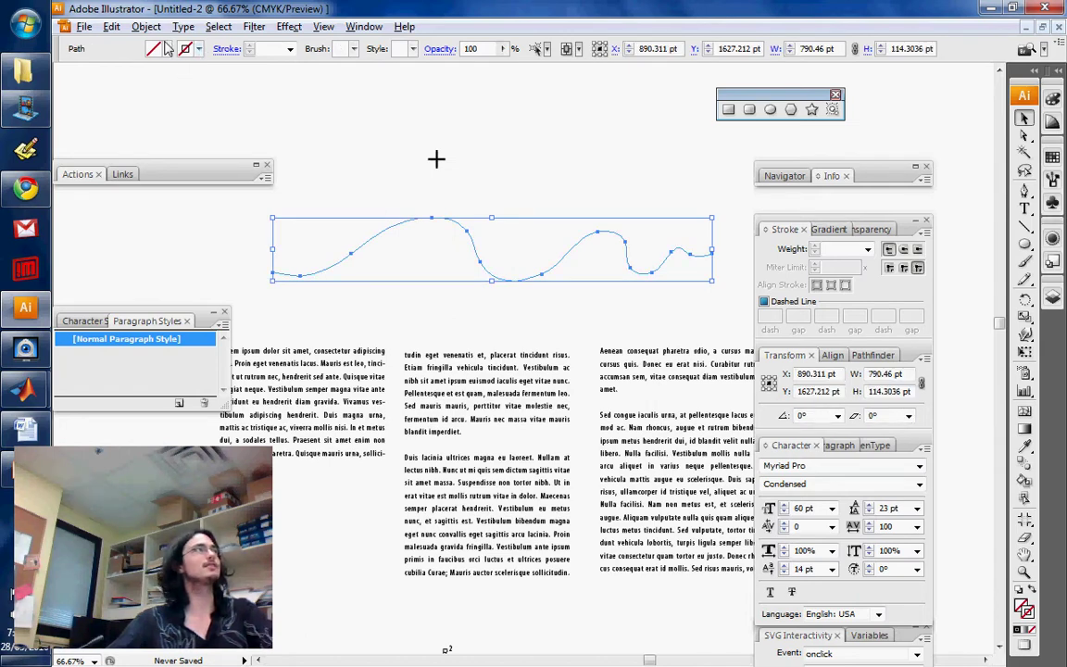
click(186, 47)
click(138, 65)
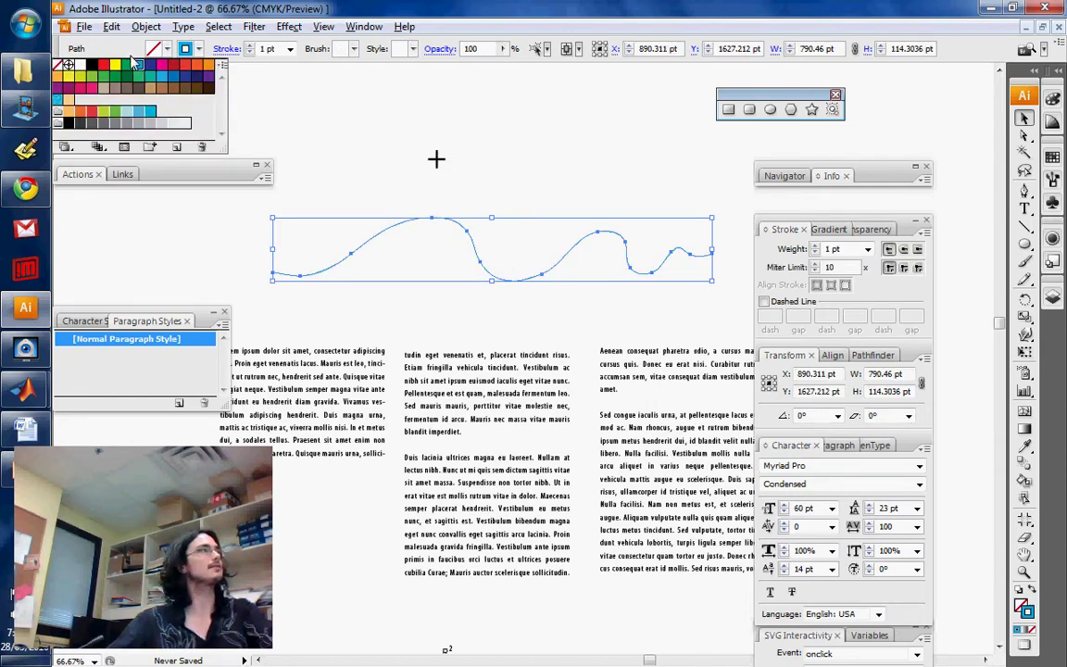
click(248, 44)
click(248, 44)
click(249, 45)
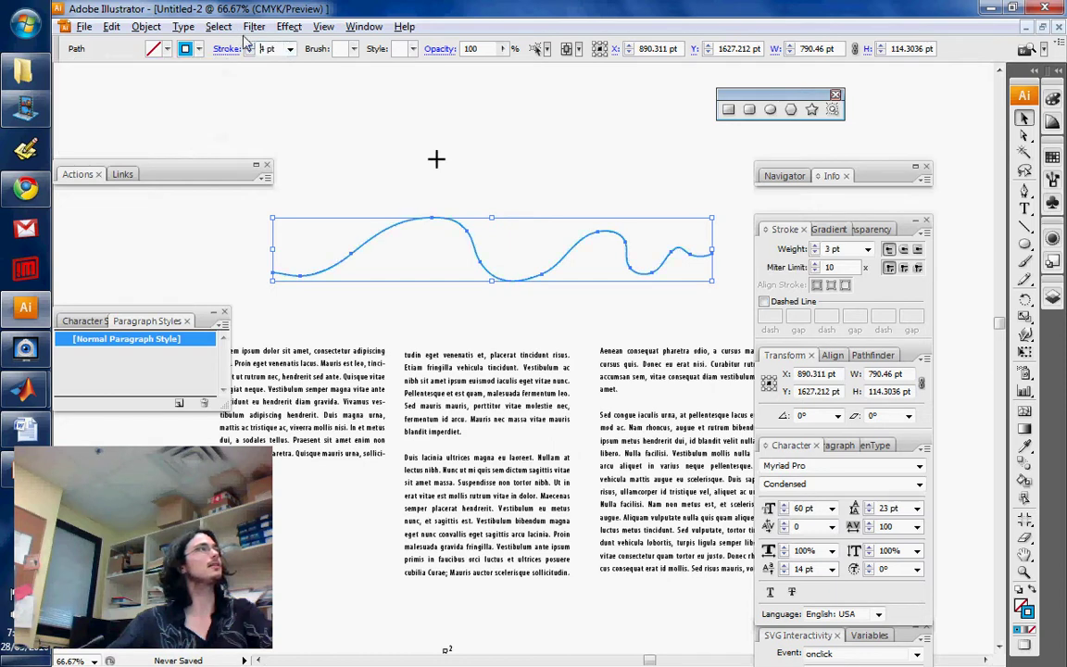
click(249, 45)
click(248, 44)
click(320, 148)
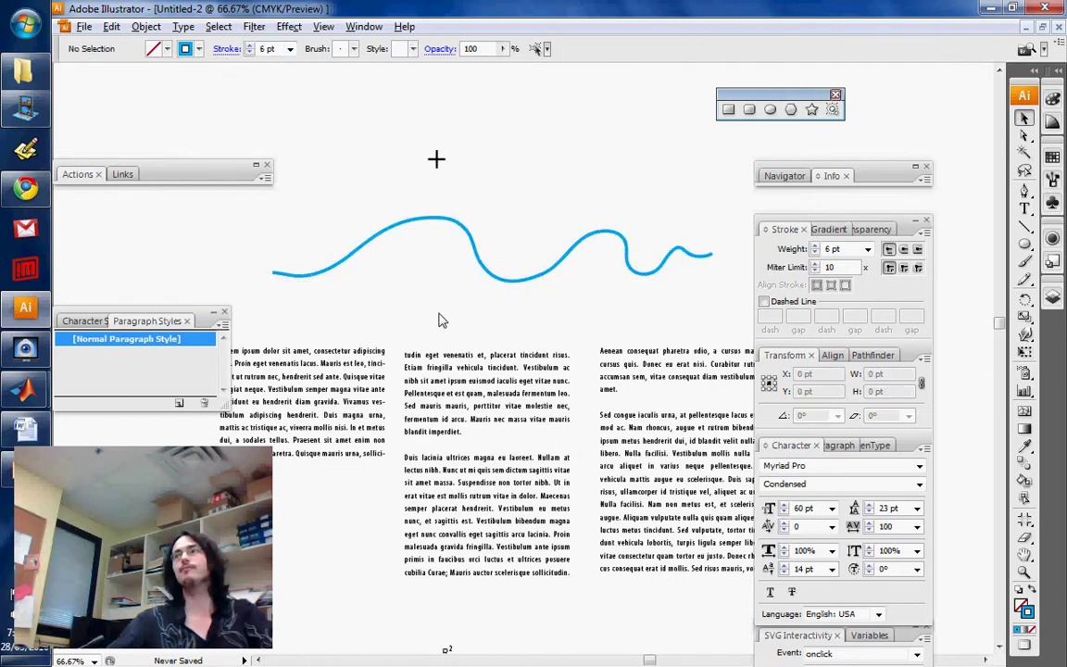
Examine the anchor points and direction handles around the first crest of the wavy path up close with the Direct Selection tool
scroll(425, 320, up, 2)
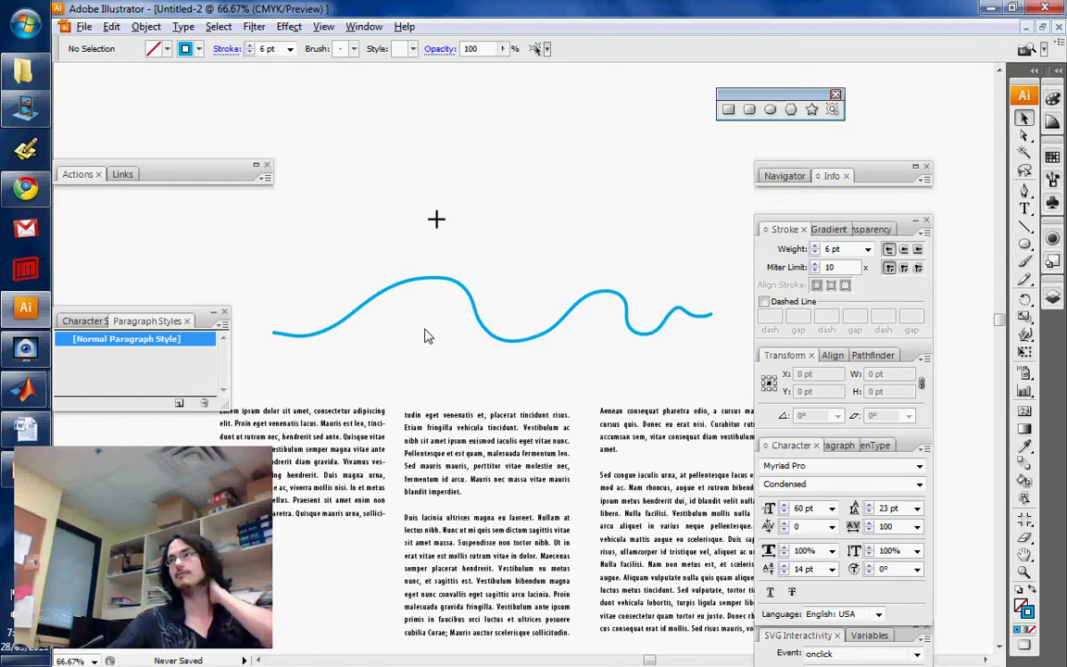
scroll(425, 335, up, 1)
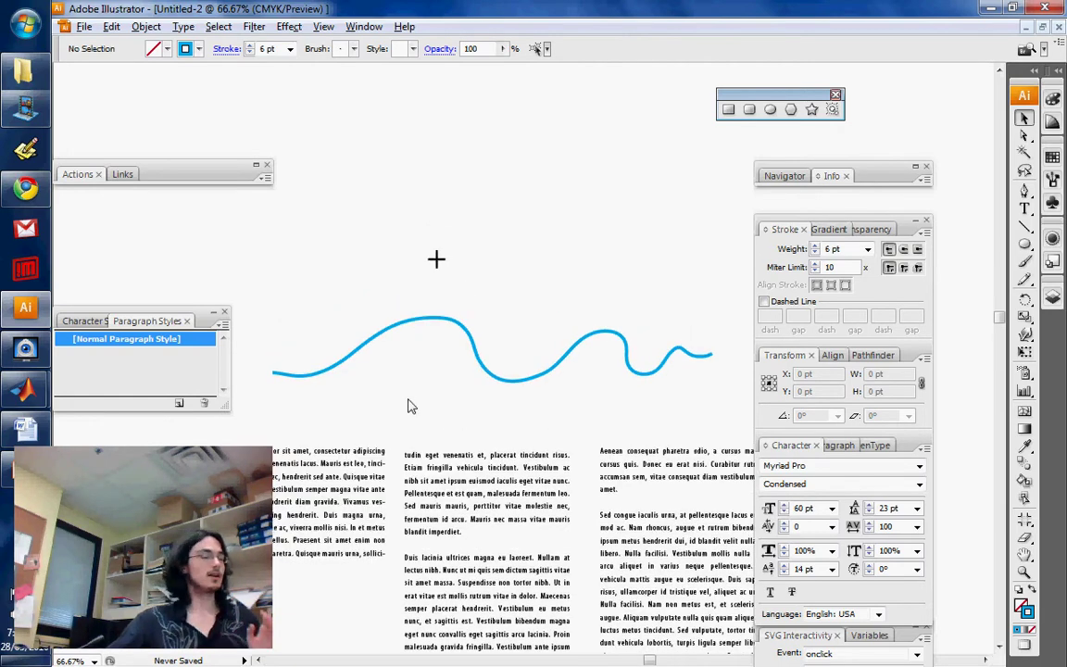
key(z)
click(529, 362)
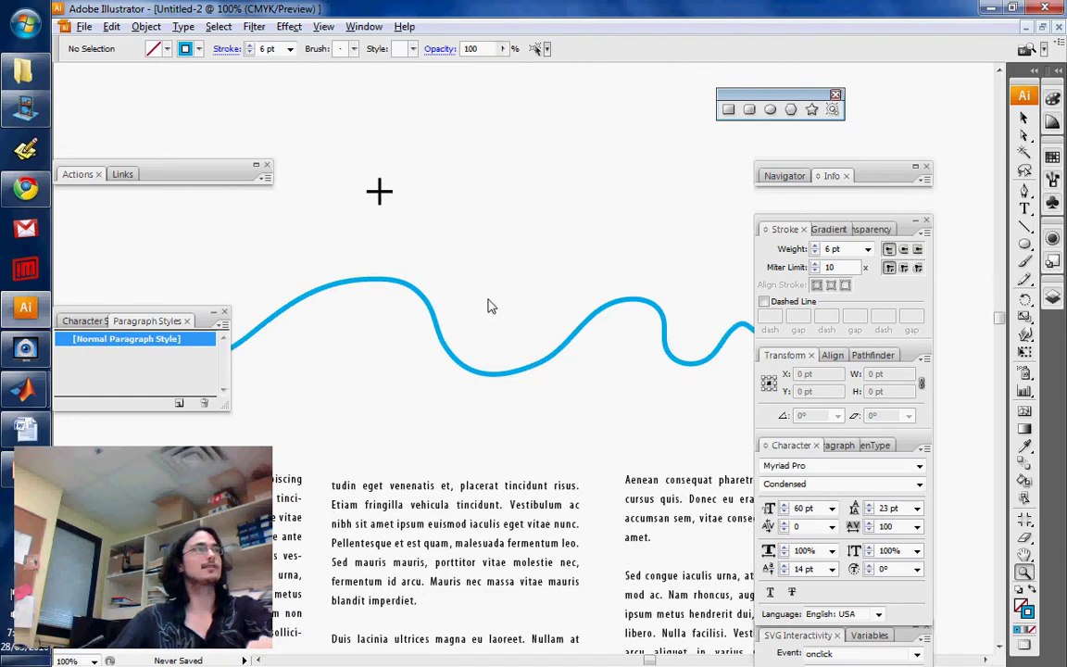
click(502, 437)
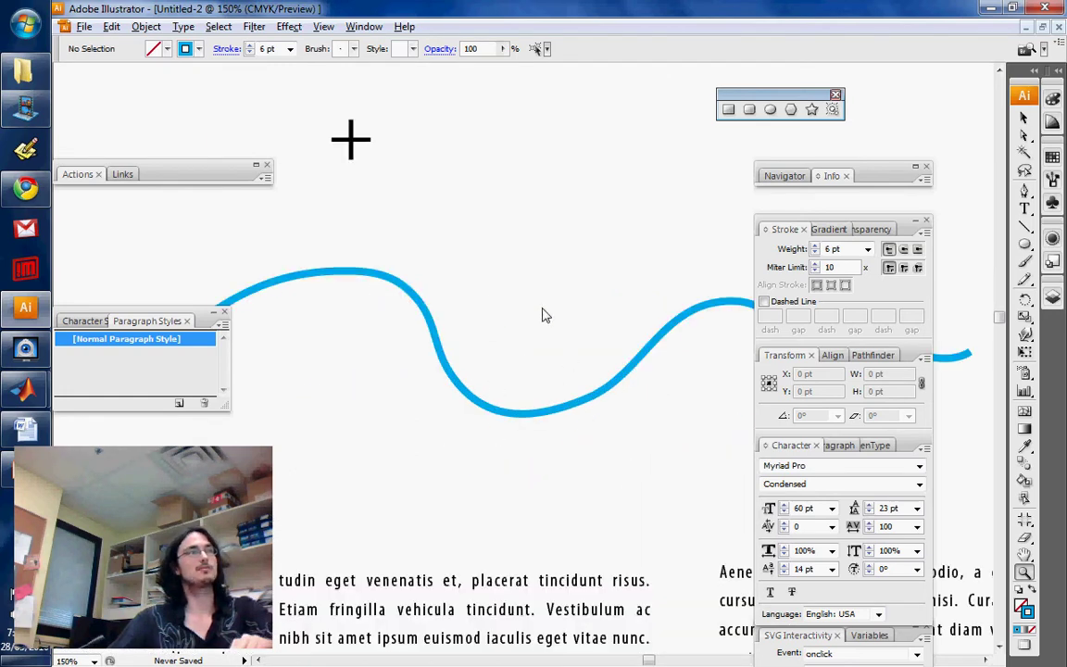
drag(543, 312, 698, 448)
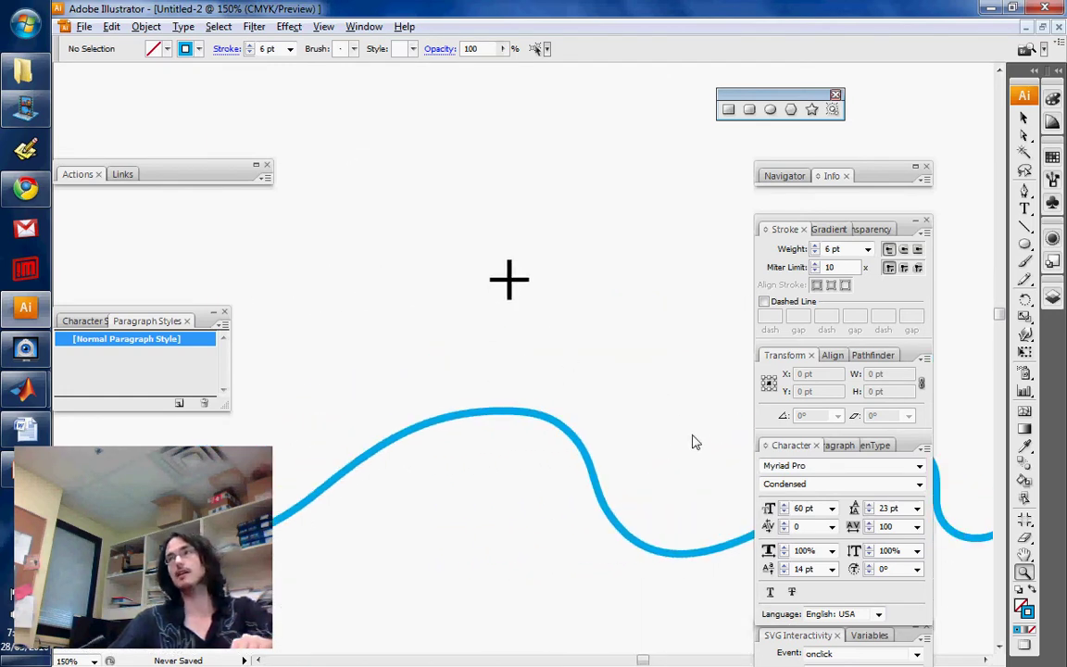
key(v)
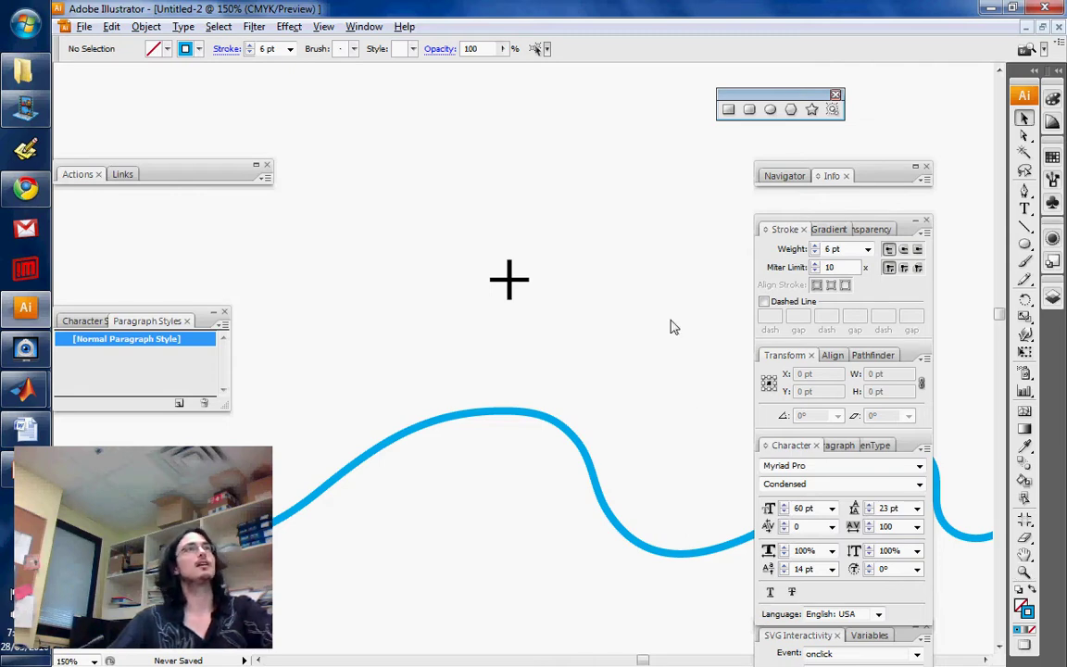
click(1023, 135)
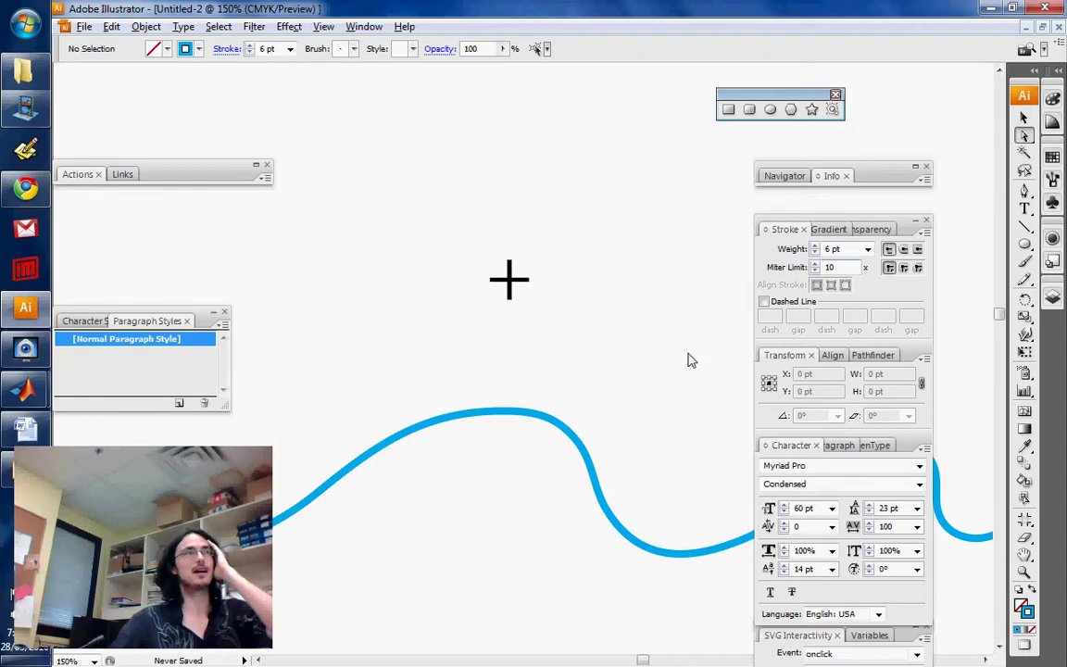
click(570, 431)
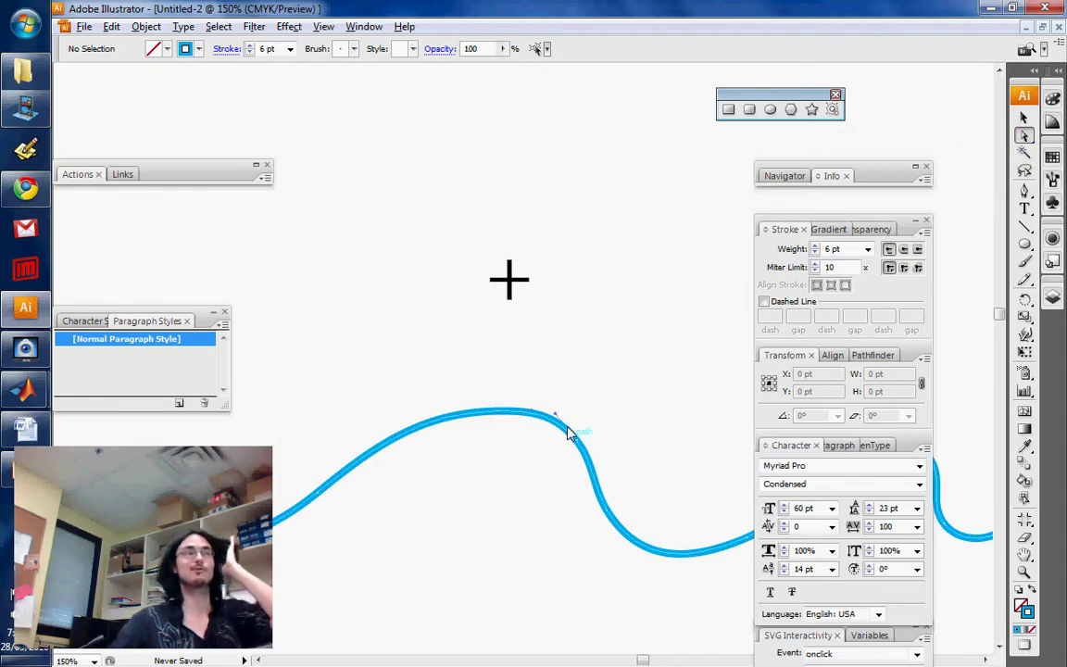
click(569, 432)
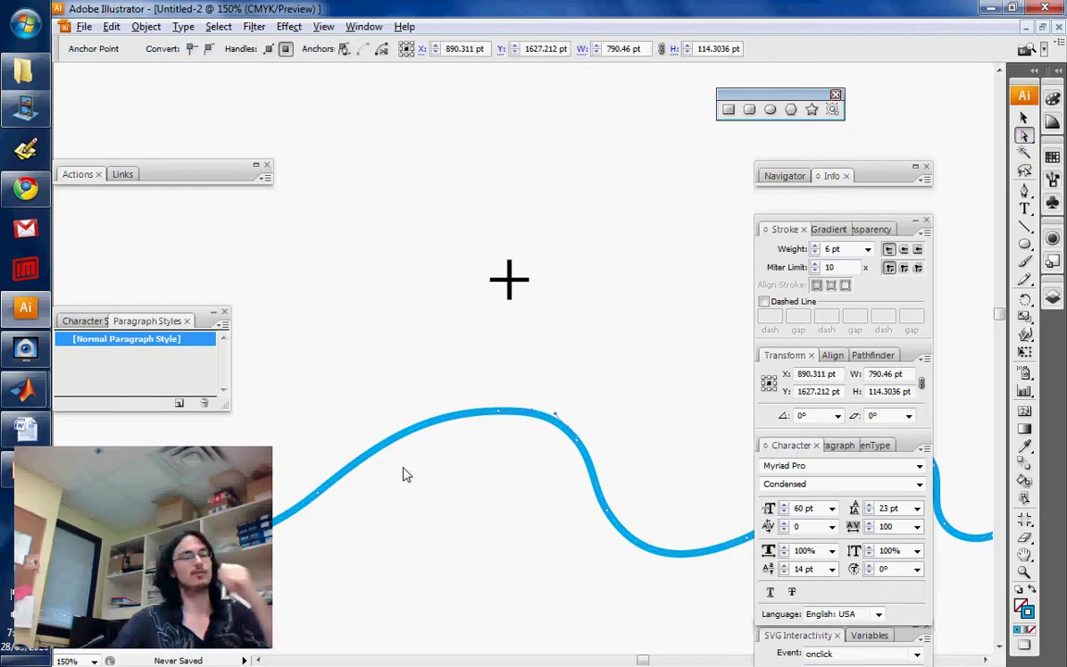
scroll(377, 508, down, 1)
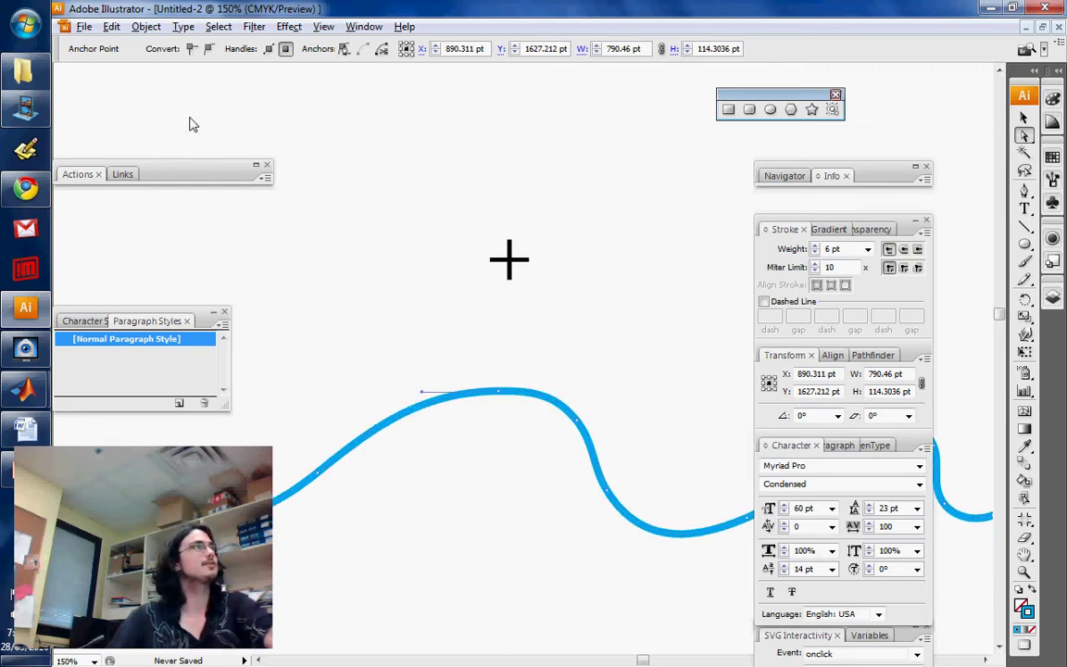
Change the wavy path's stroke colour to red
key(v)
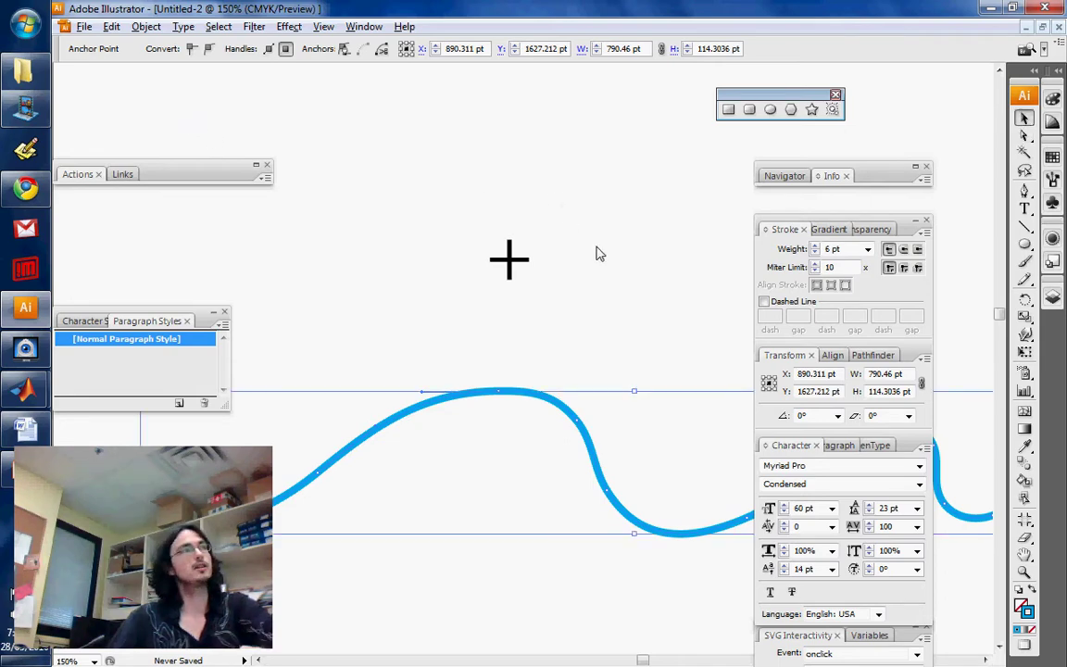
click(567, 343)
click(526, 391)
click(197, 48)
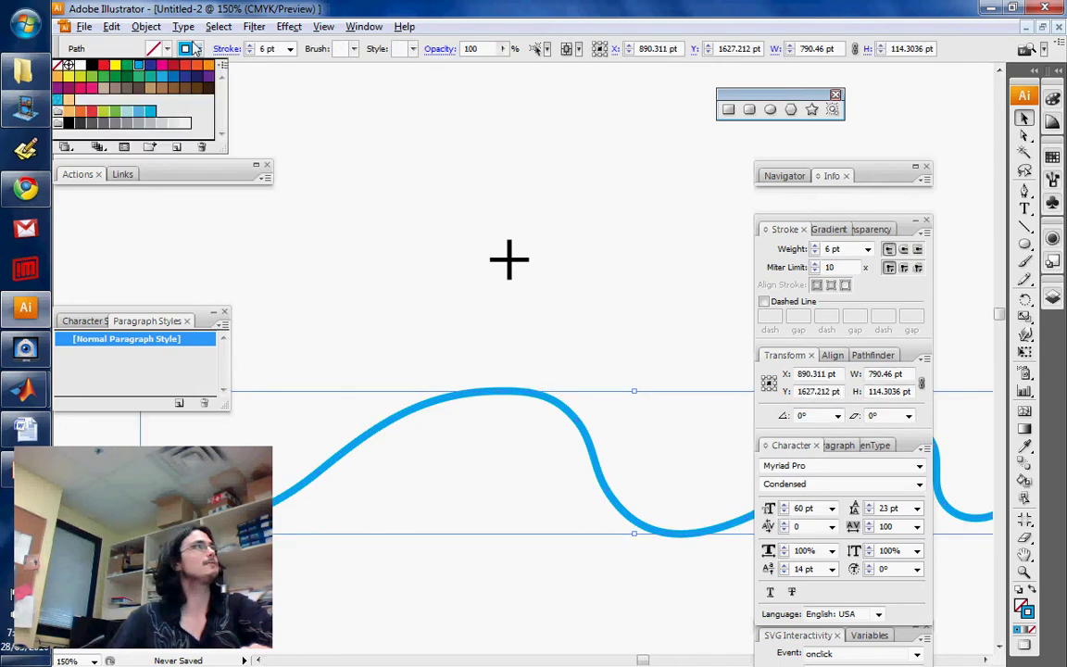
click(100, 63)
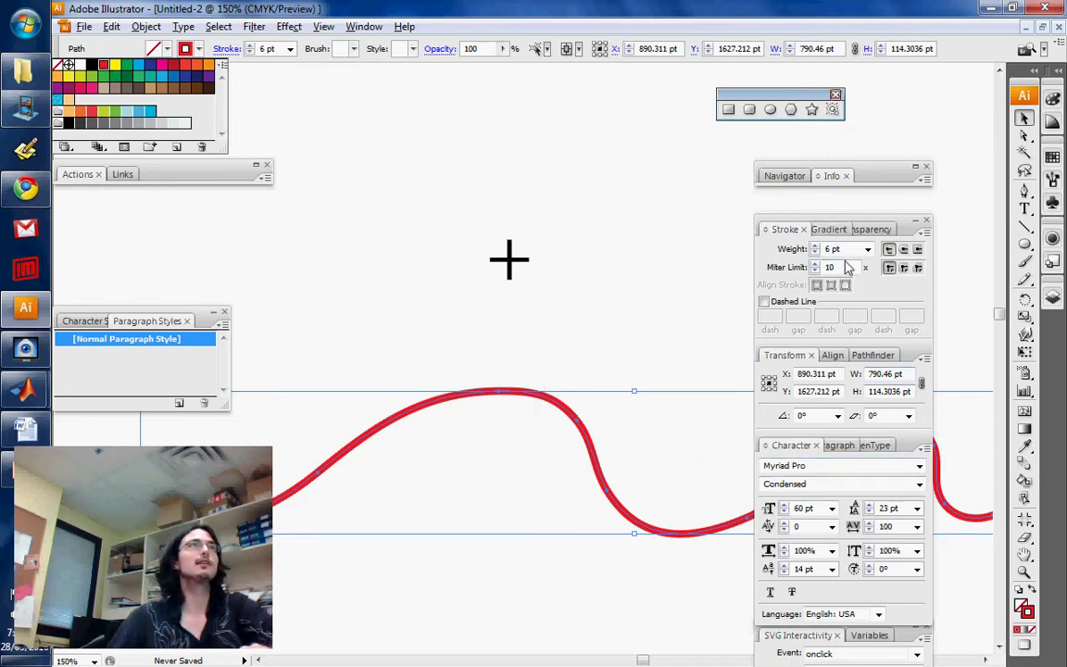
Set the selection colour of Layer 1 to Dark Blue in its layer options
click(1051, 294)
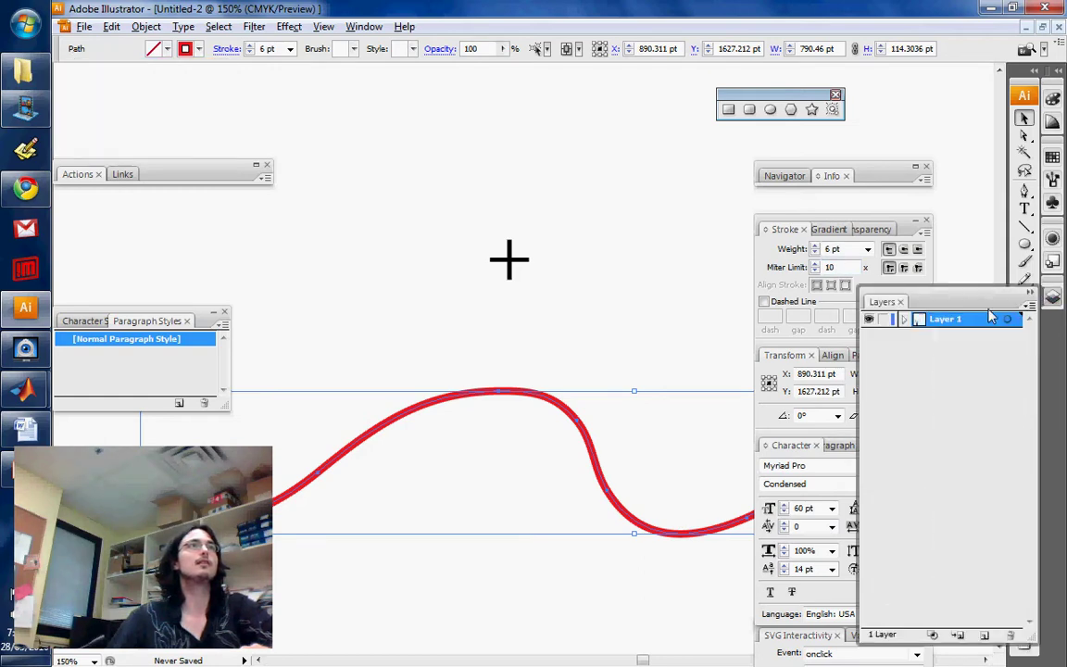
double_click(991, 317)
click(506, 316)
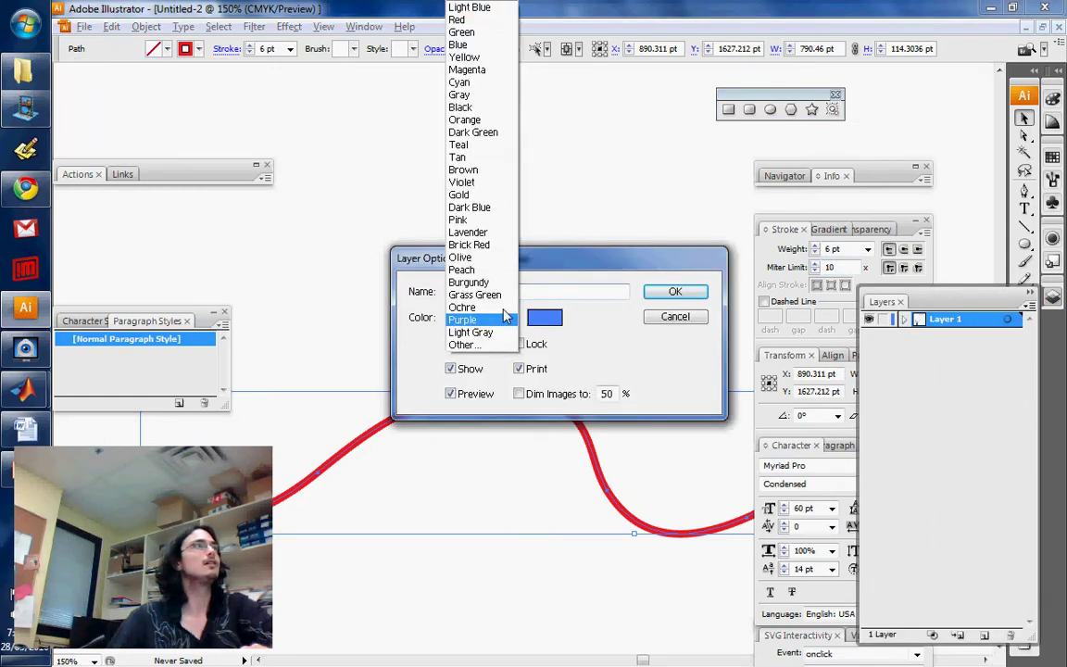
click(493, 208)
click(679, 288)
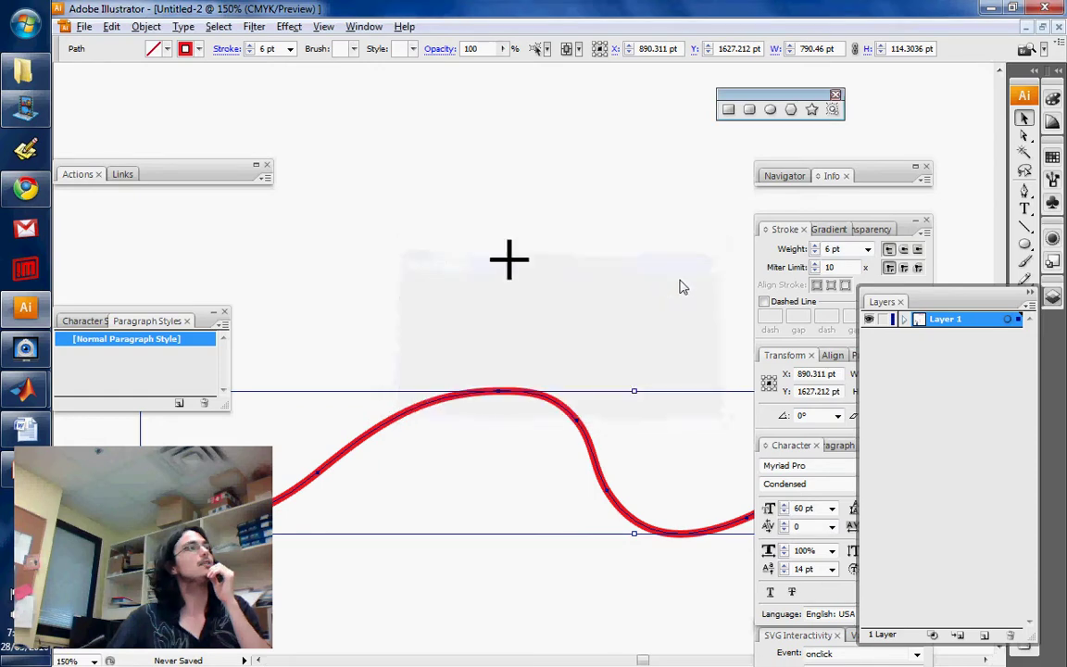
Move the first crest's anchor point up and right to about X 930 pt, Y 1756 pt, and lengthen both its handles horizontally
click(624, 295)
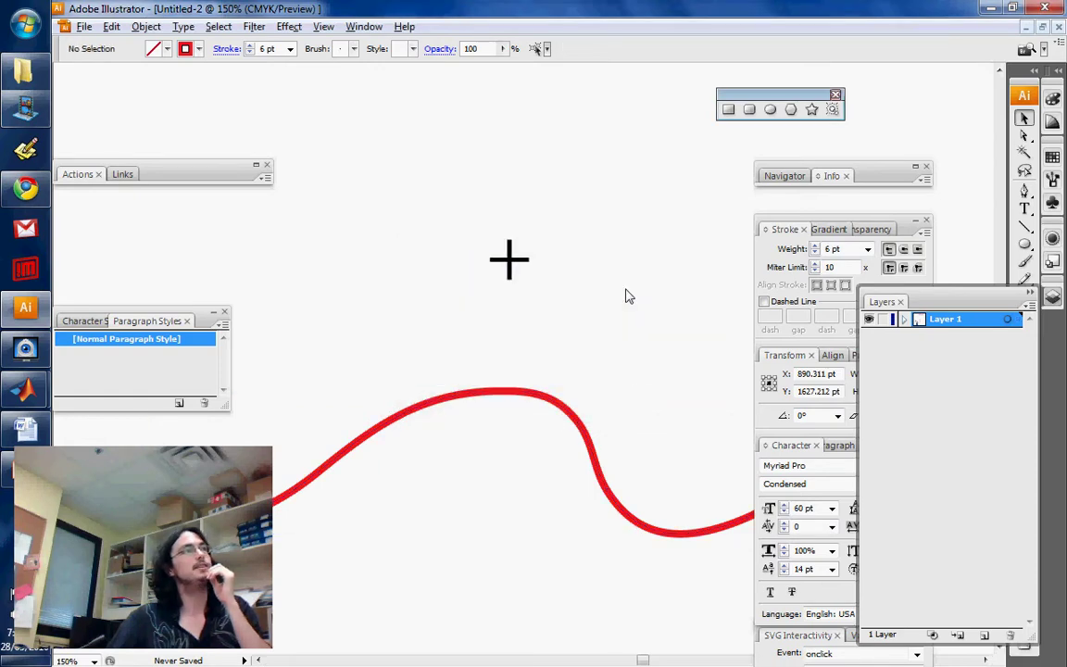
click(556, 404)
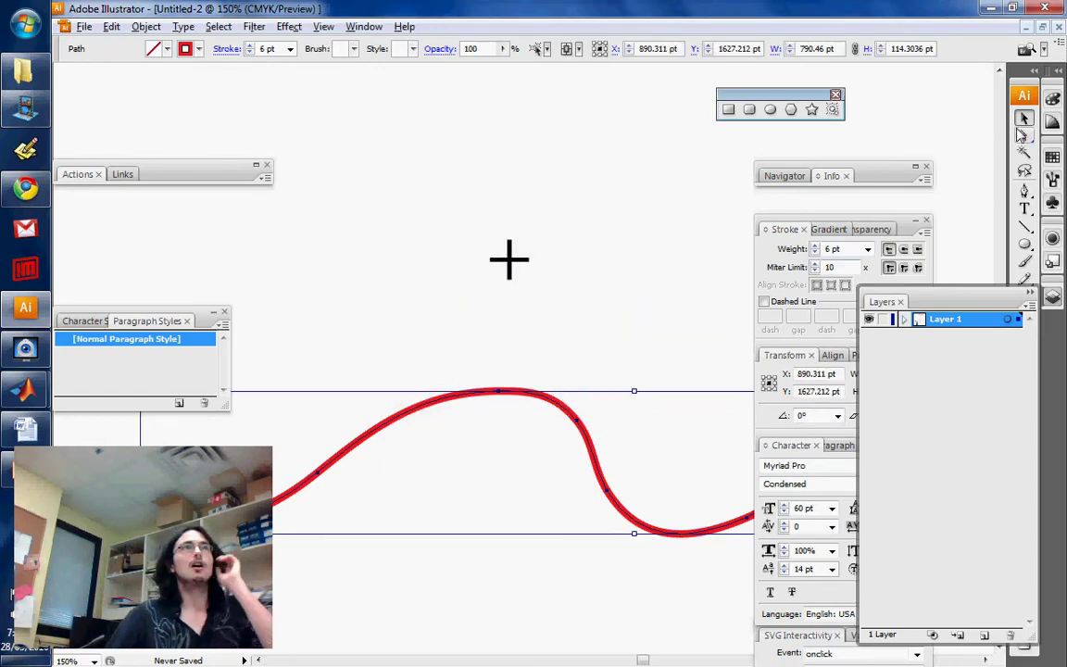
click(1024, 136)
click(493, 389)
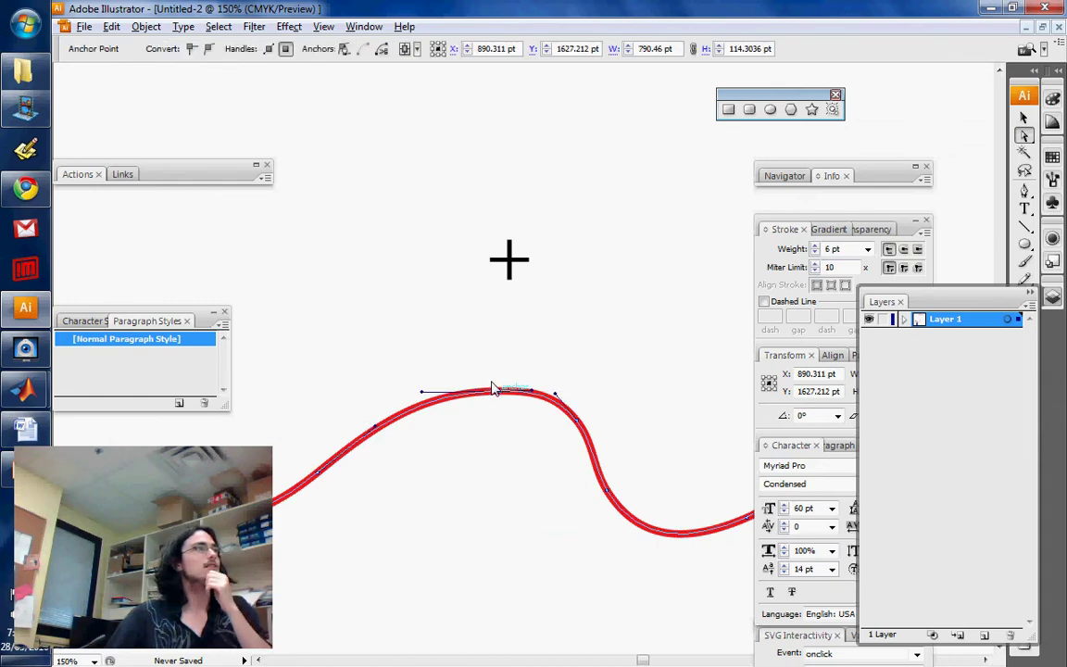
click(492, 389)
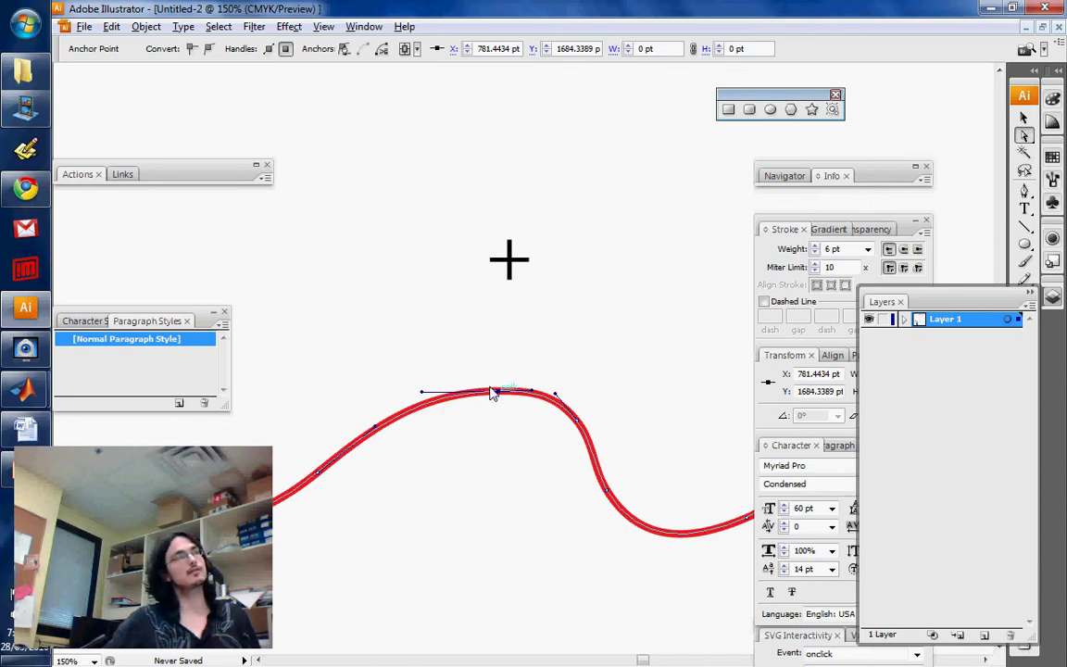
drag(493, 390, 686, 302)
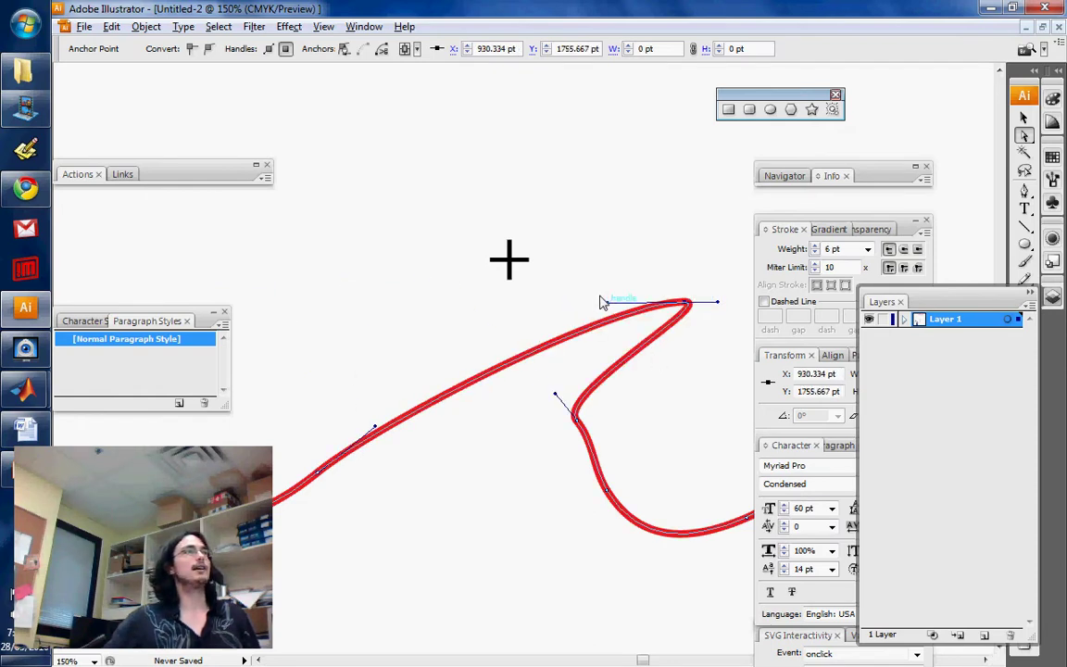
drag(600, 302, 354, 297)
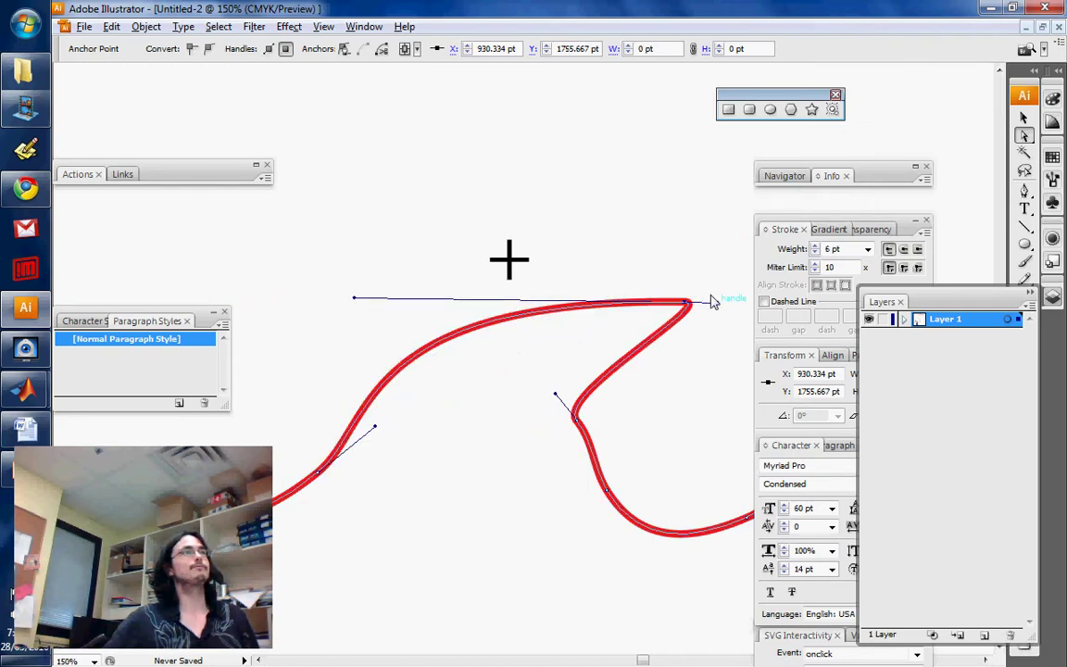
drag(711, 303, 887, 299)
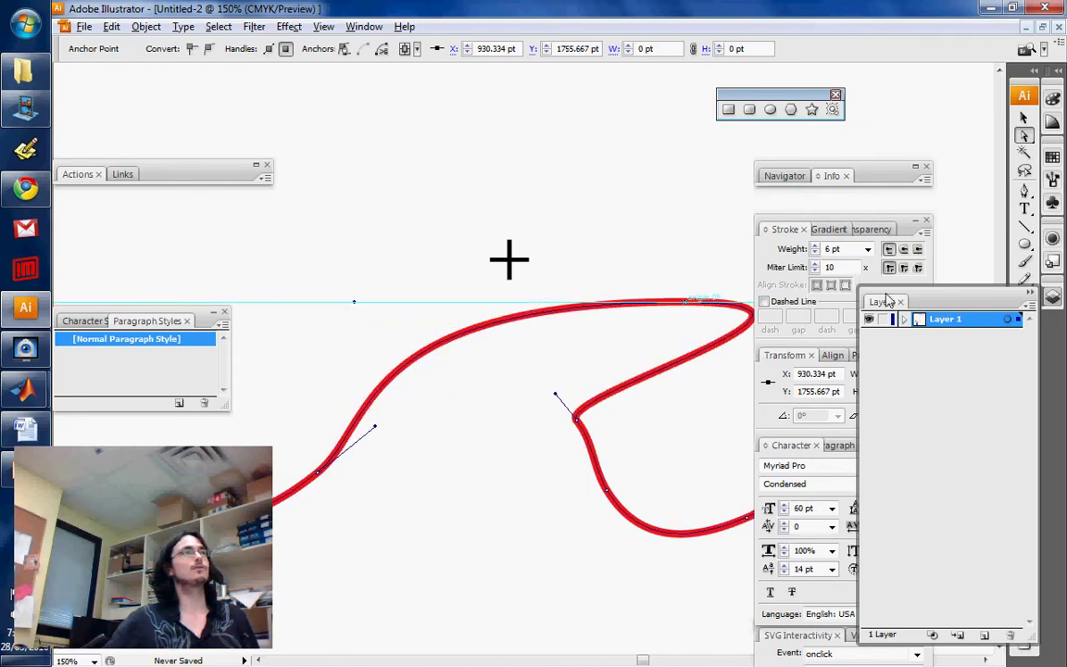
Retract both direction handles of the anchor point just after the moved crest into the anchor, making a sharp corner
click(575, 418)
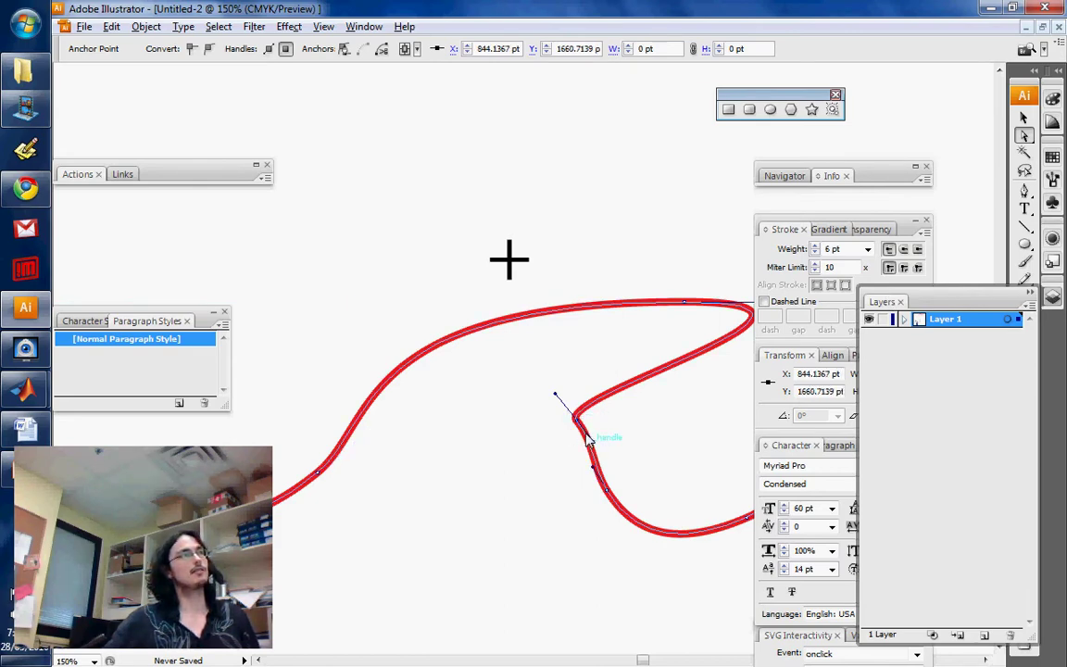
drag(587, 441, 574, 421)
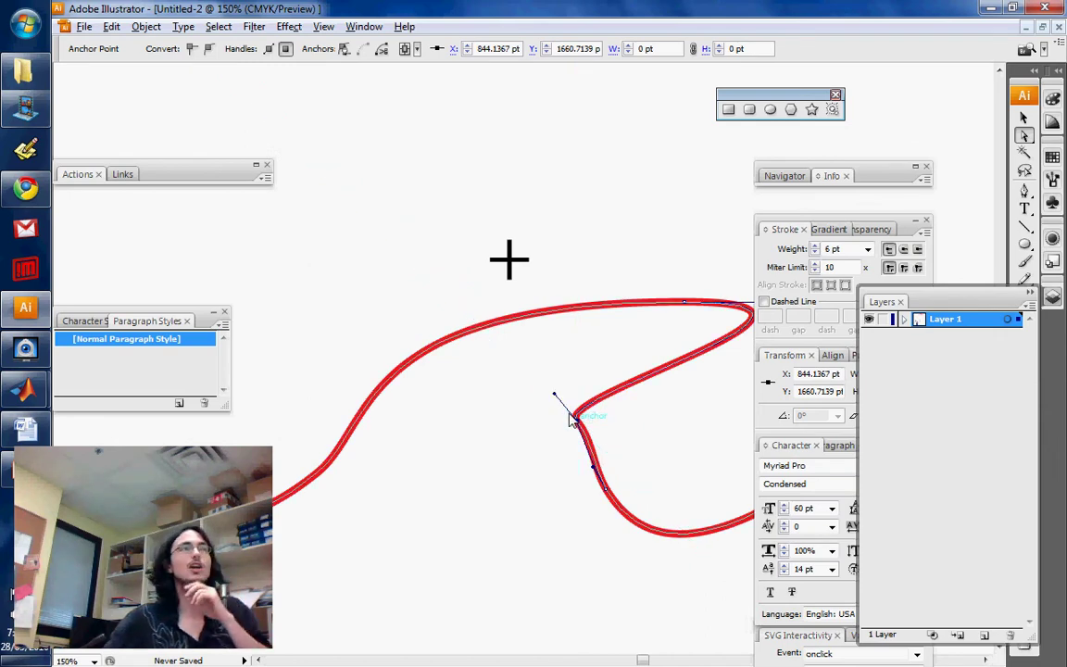
click(474, 424)
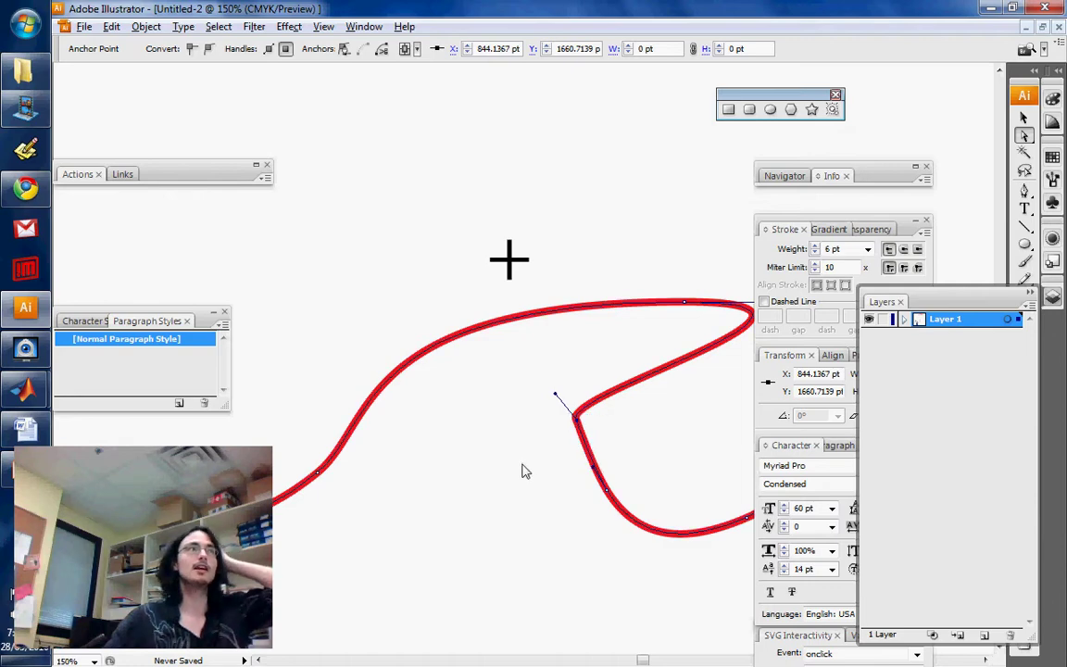
click(572, 419)
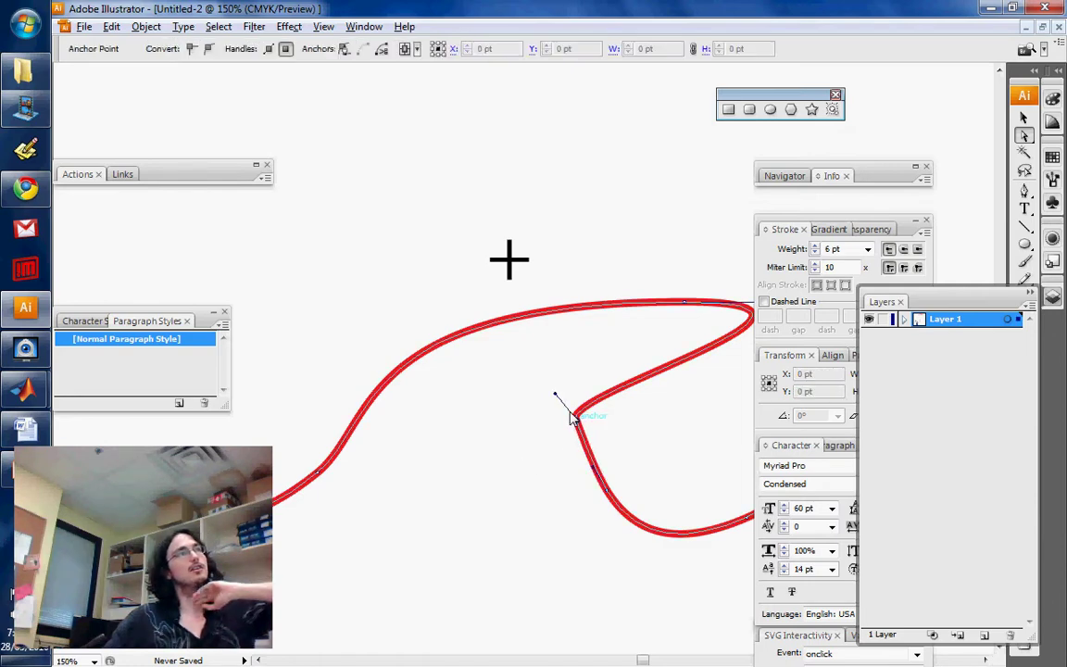
drag(550, 394, 573, 421)
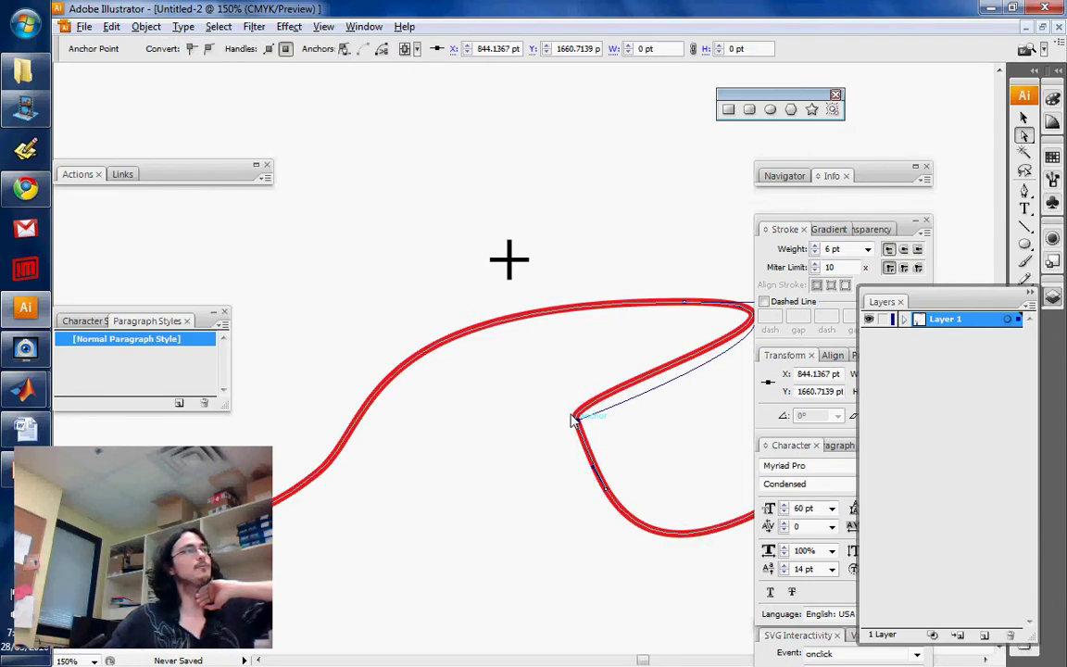
click(536, 453)
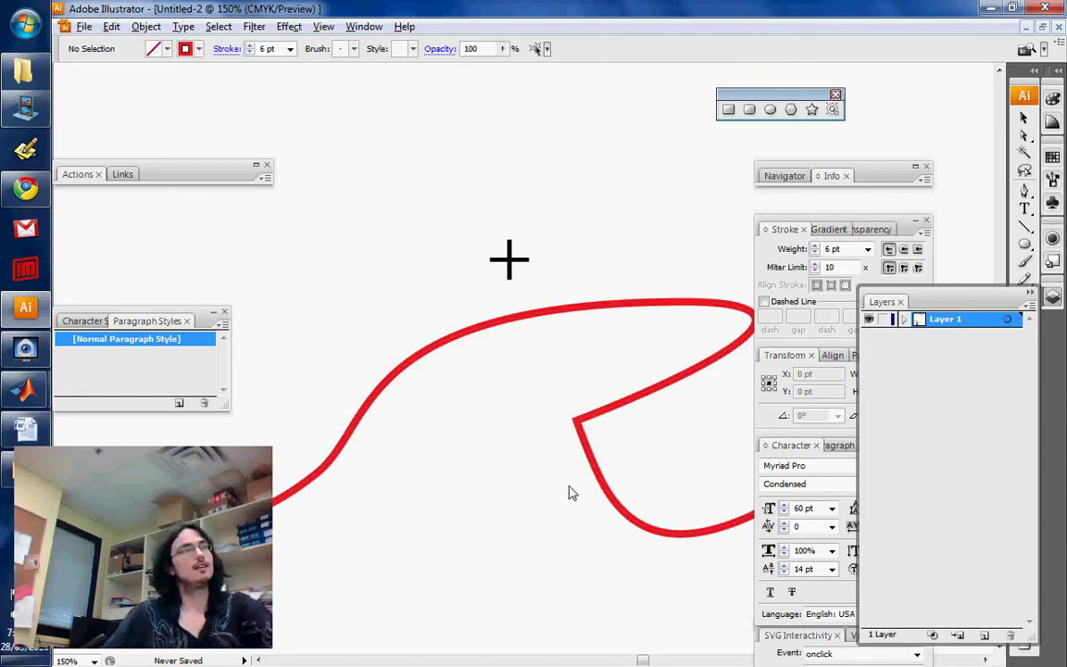
Move the end anchor point at the wavy path's right tip far above the line, then delete that point
key(ctrl+minus)
key(ctrl+minus)
scroll(525, 372, up, 2)
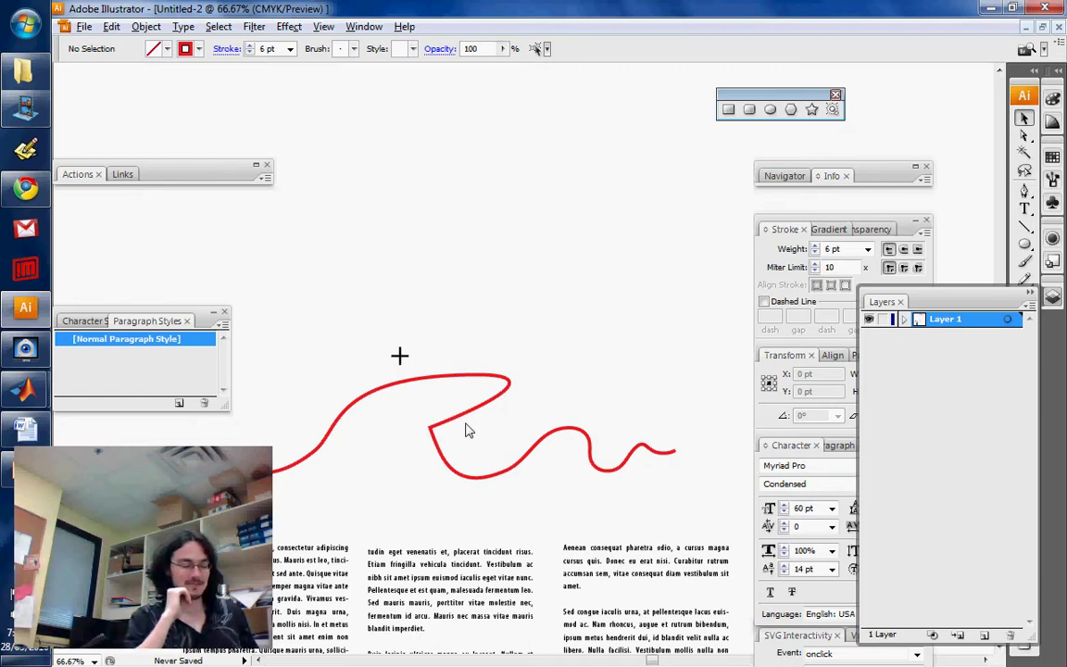
click(1022, 136)
click(671, 450)
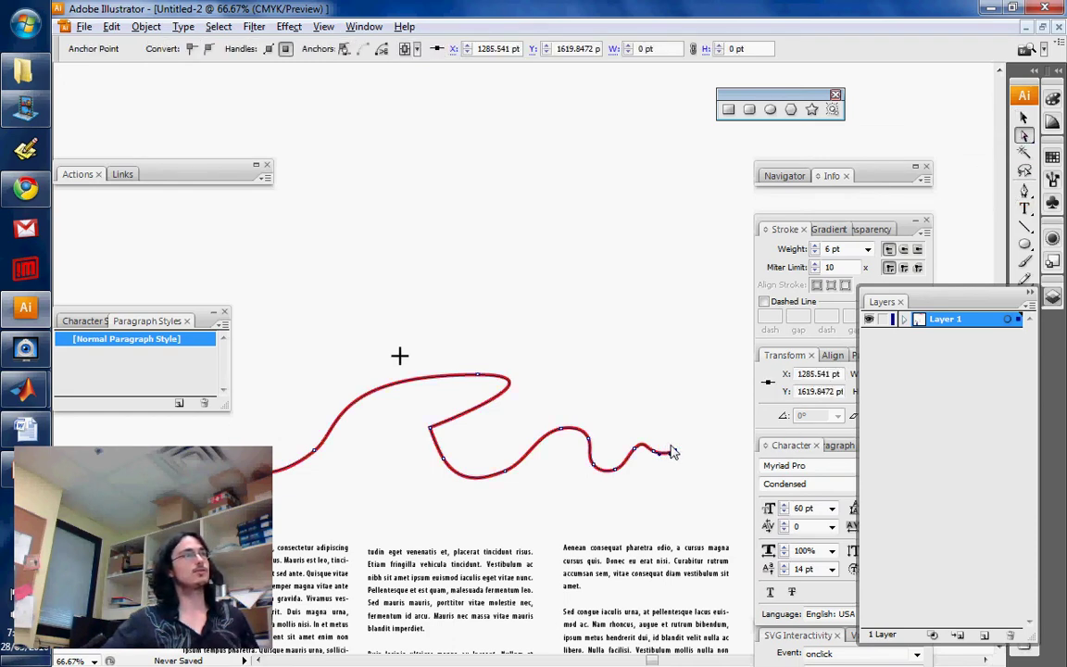
drag(674, 448, 551, 370)
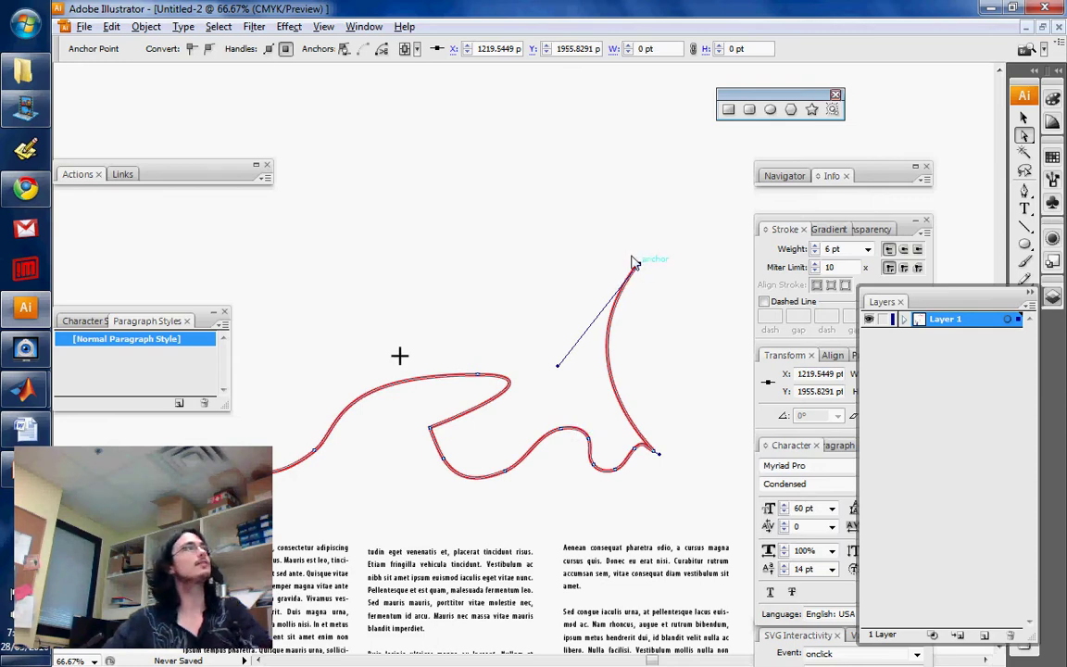
key(Delete)
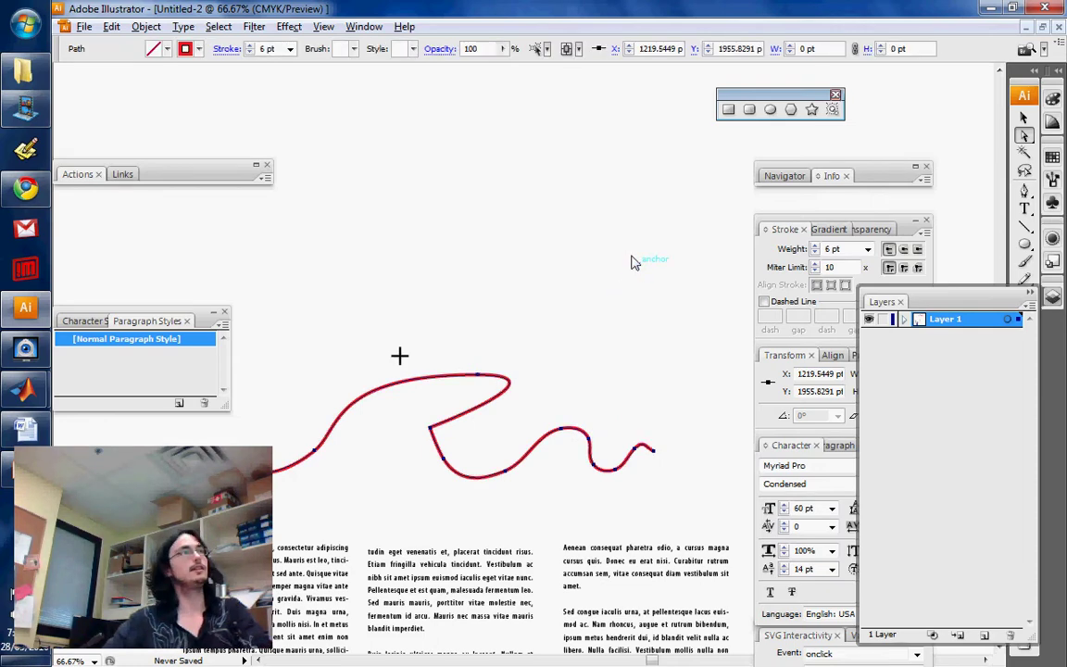
Convert the first crest's anchor point to a corner and back to a smooth point, then deselect the path
click(472, 370)
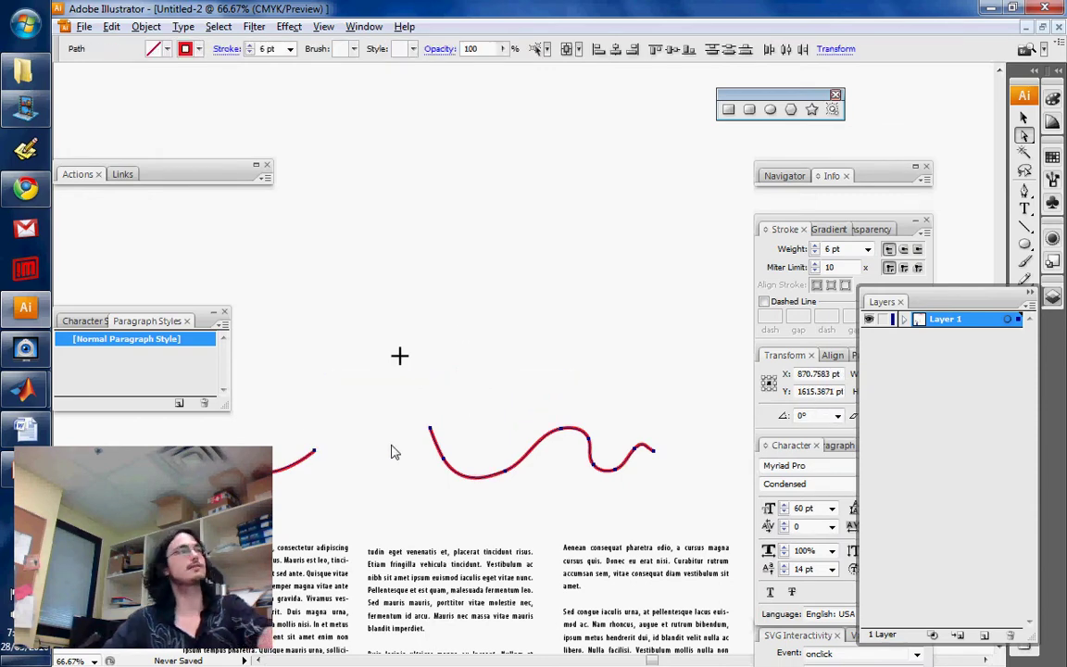
drag(417, 384, 450, 374)
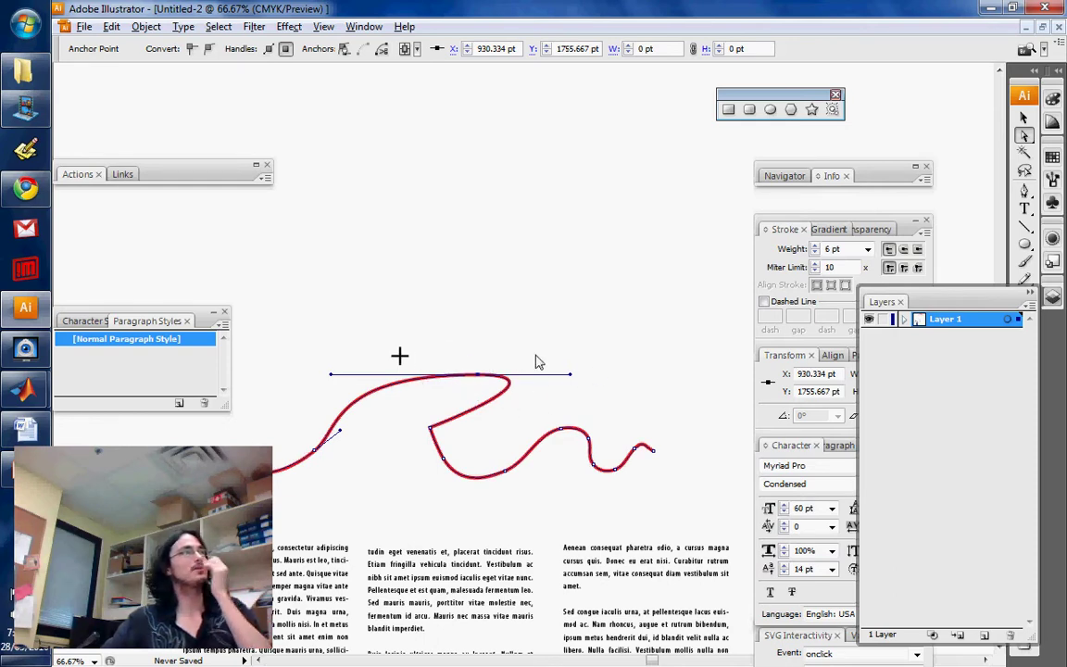
click(185, 48)
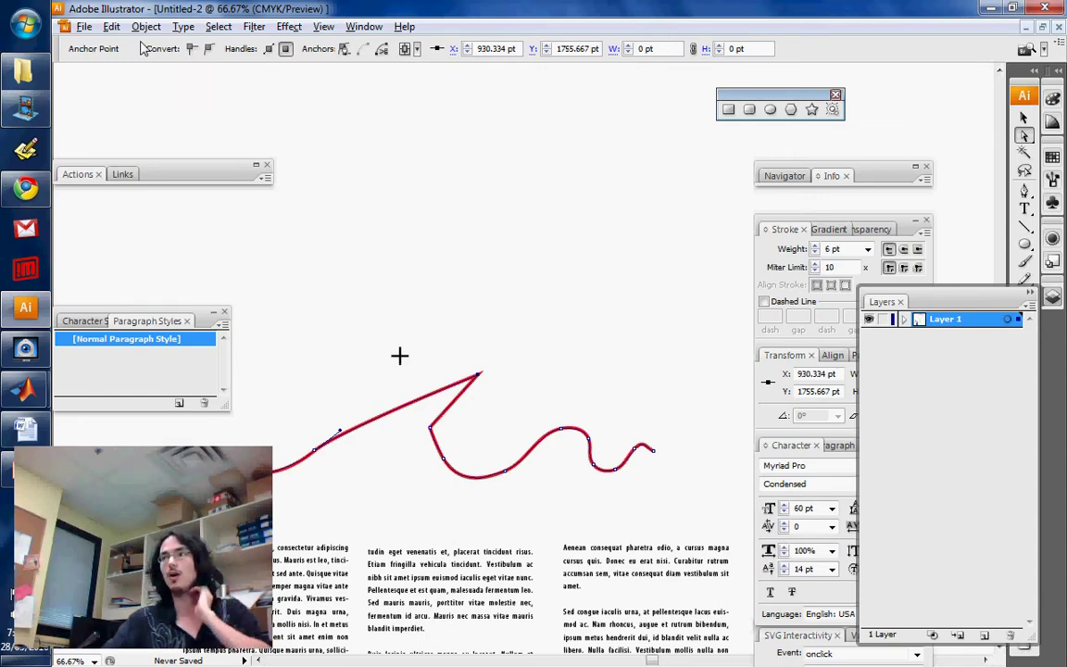
click(206, 50)
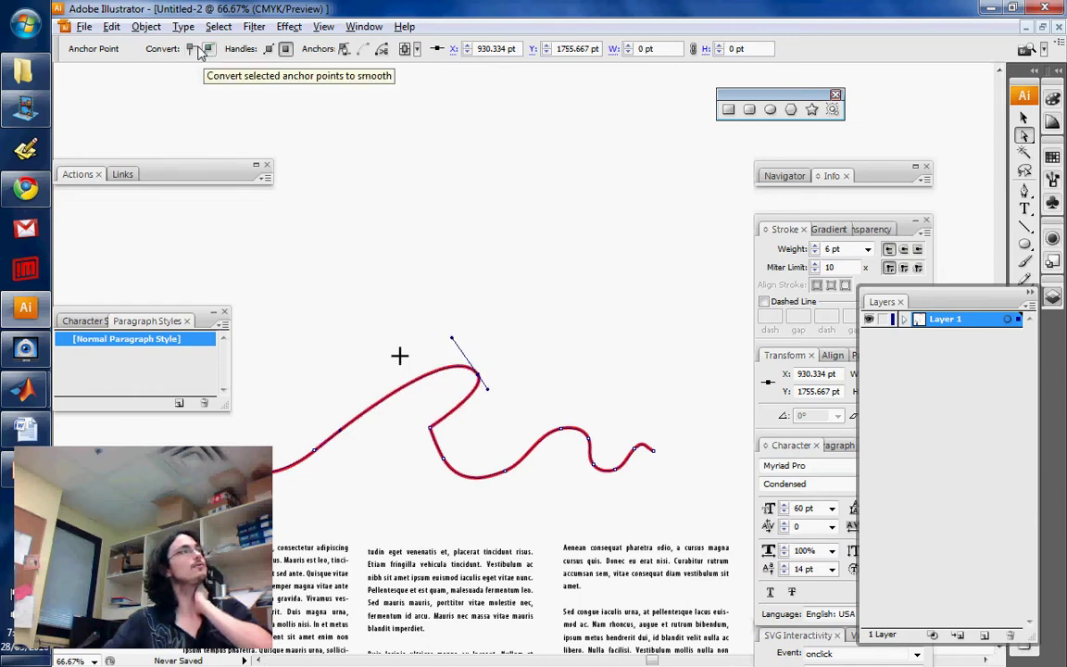
click(189, 50)
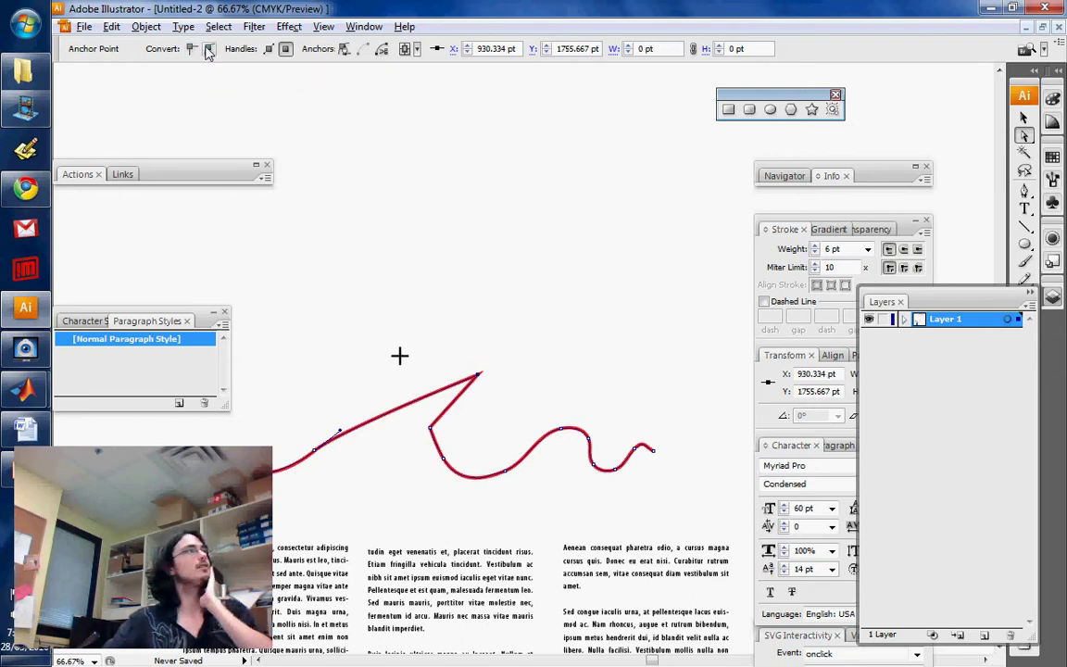
click(207, 50)
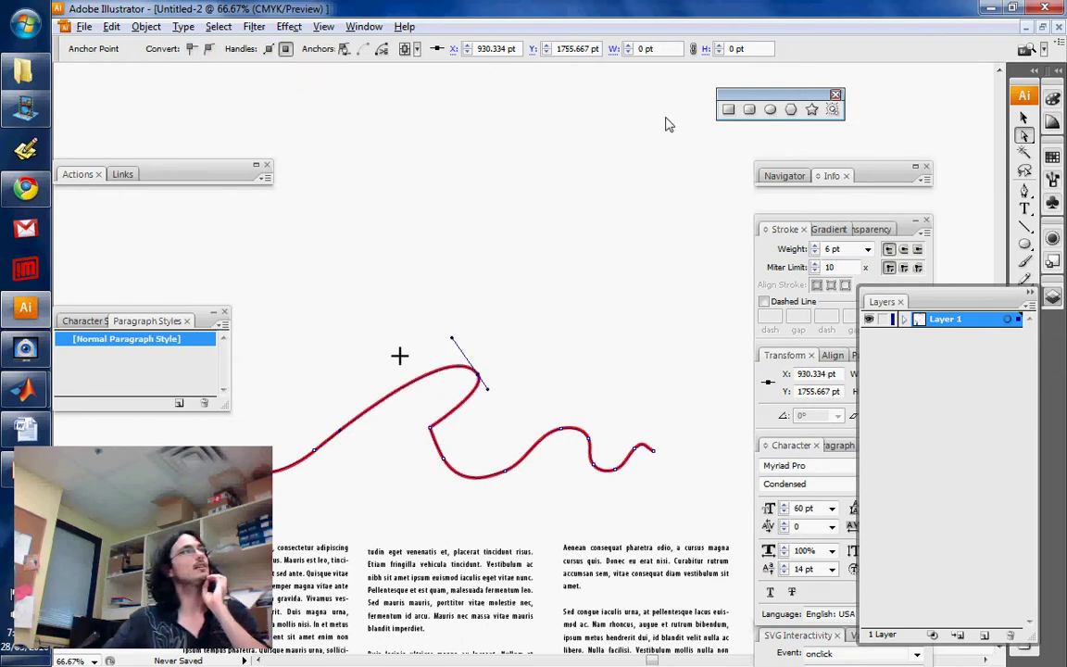
click(1025, 118)
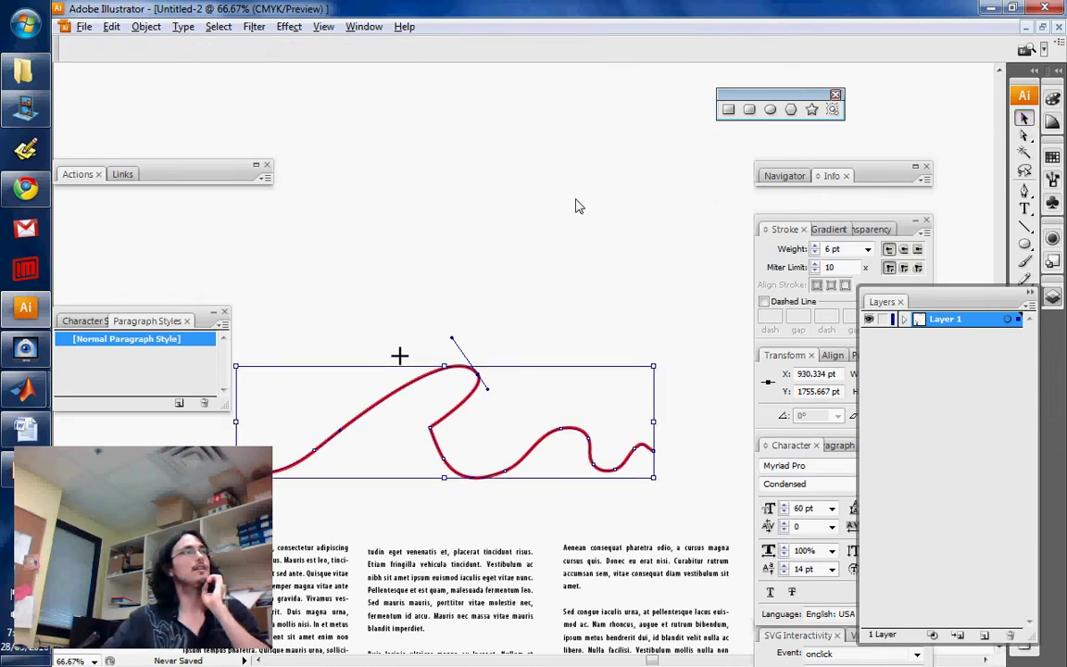
click(568, 240)
Start a Pen path in the empty area above the wave with three curved segments forming an S shape
scroll(568, 240, up, 2)
scroll(568, 240, up, 1)
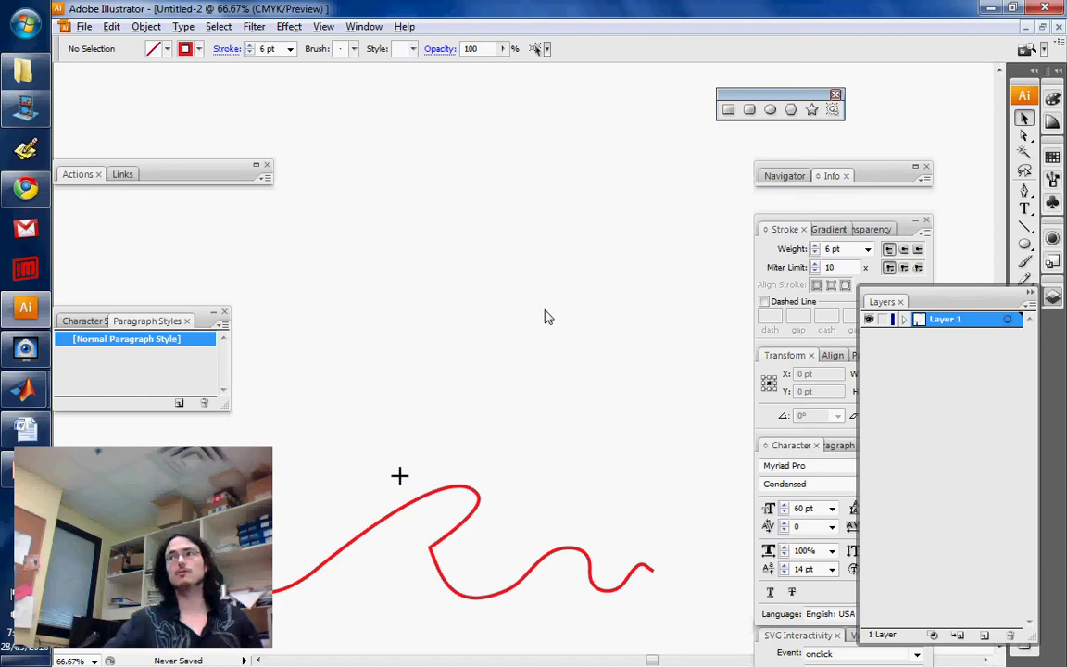
scroll(544, 317, up, 1)
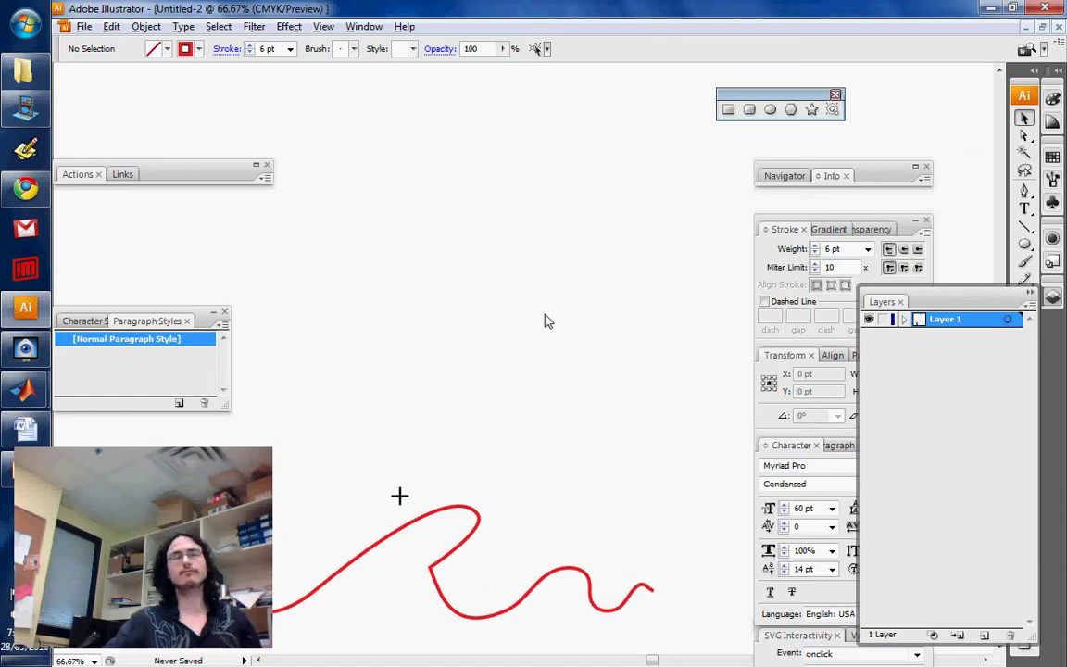
click(1025, 290)
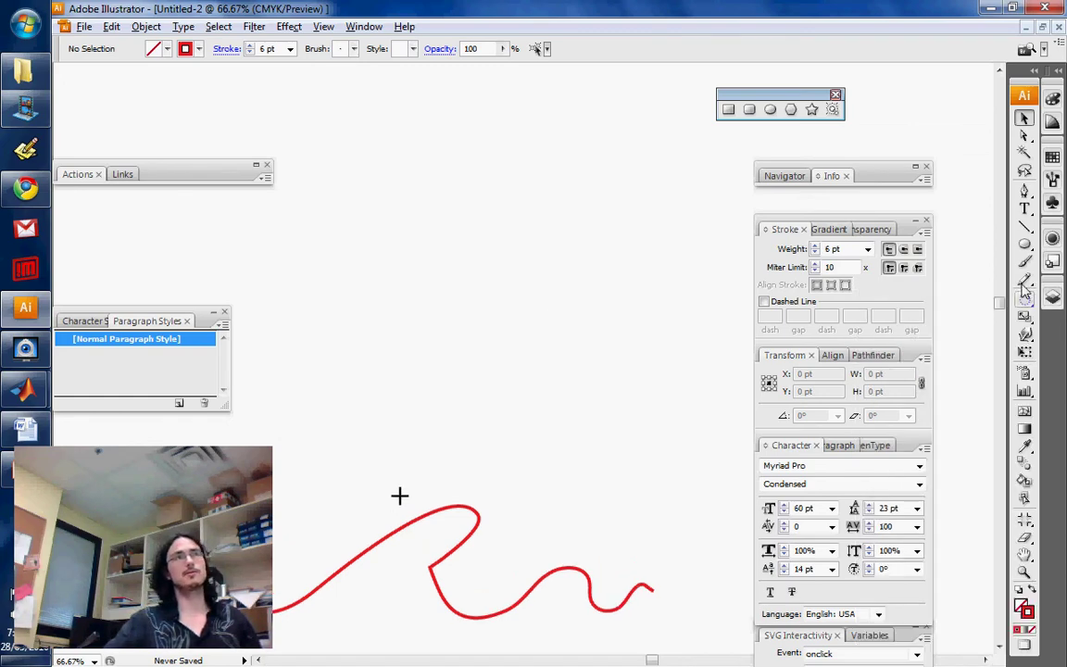
click(1023, 190)
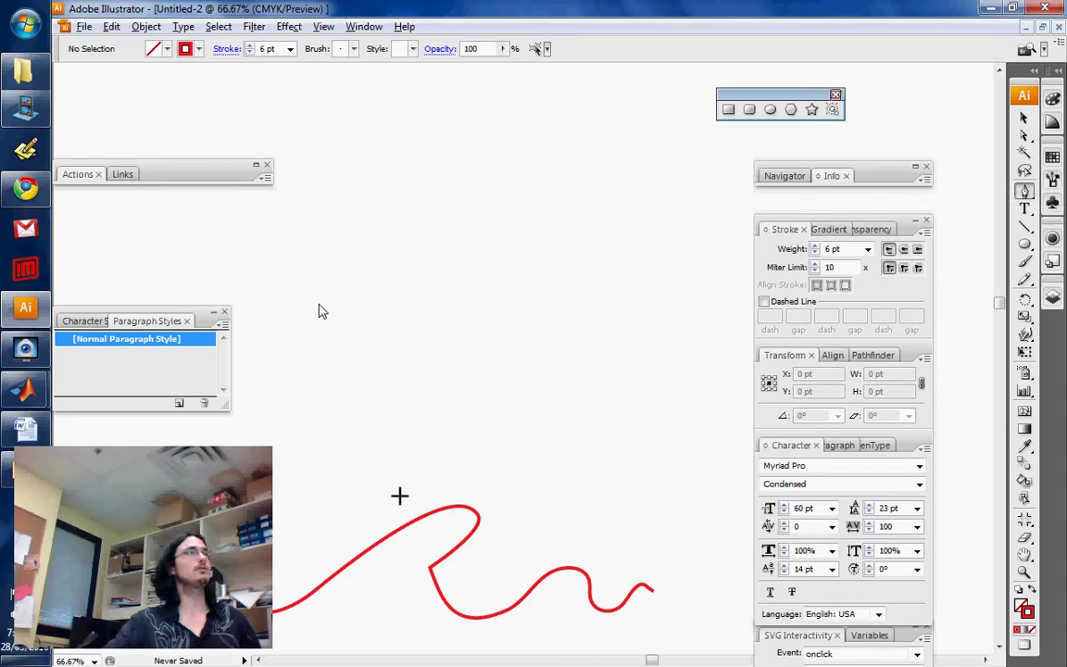
click(276, 277)
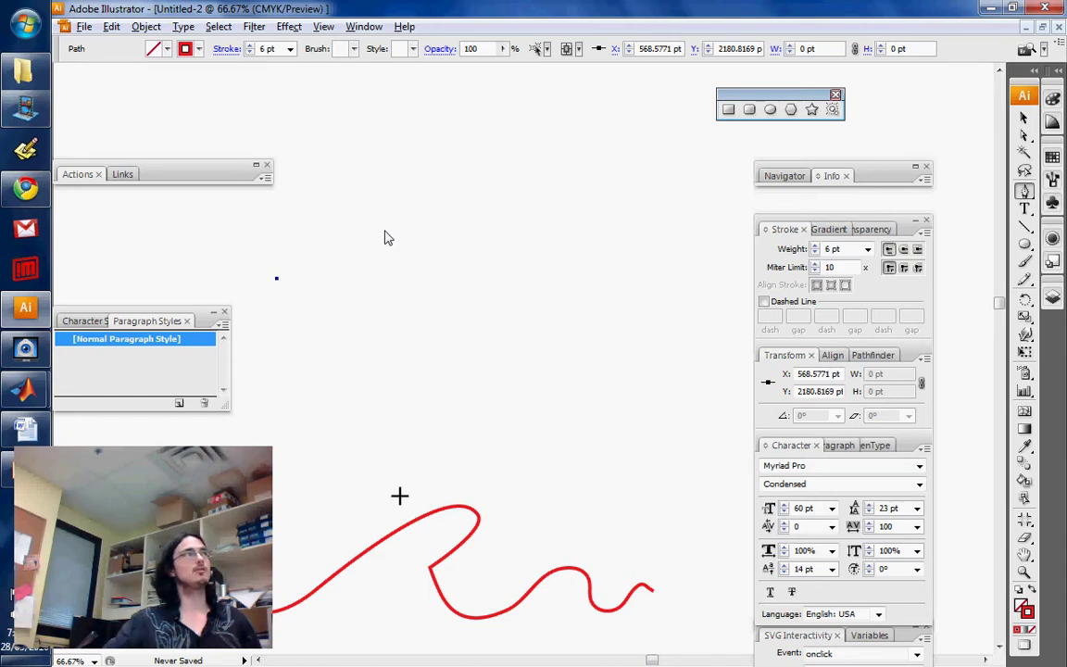
drag(392, 238, 444, 301)
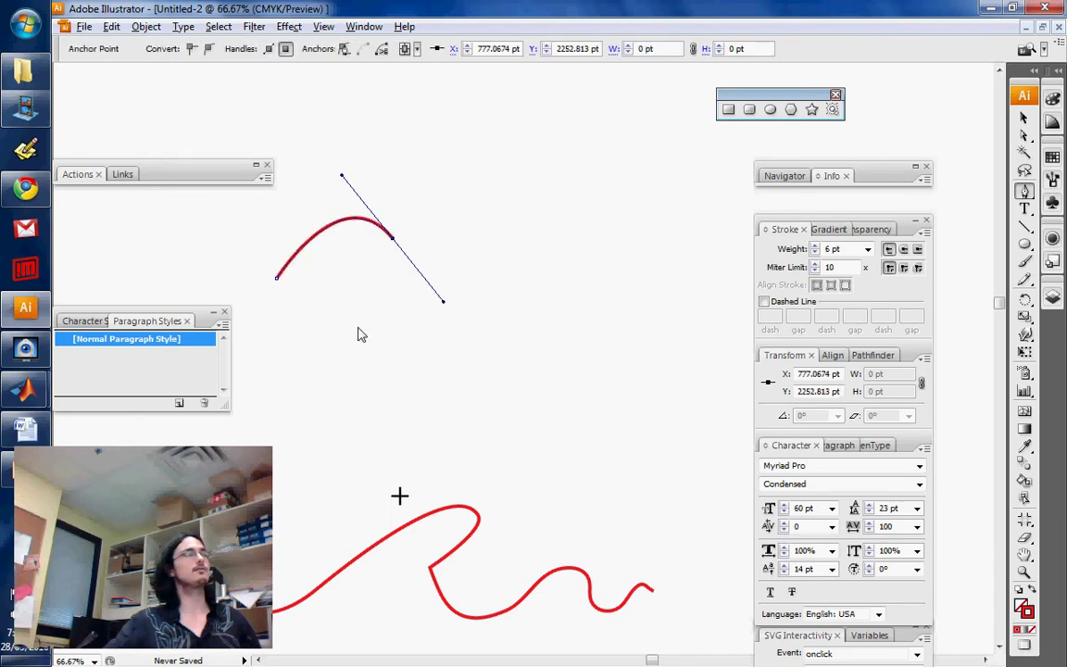
drag(361, 336, 416, 385)
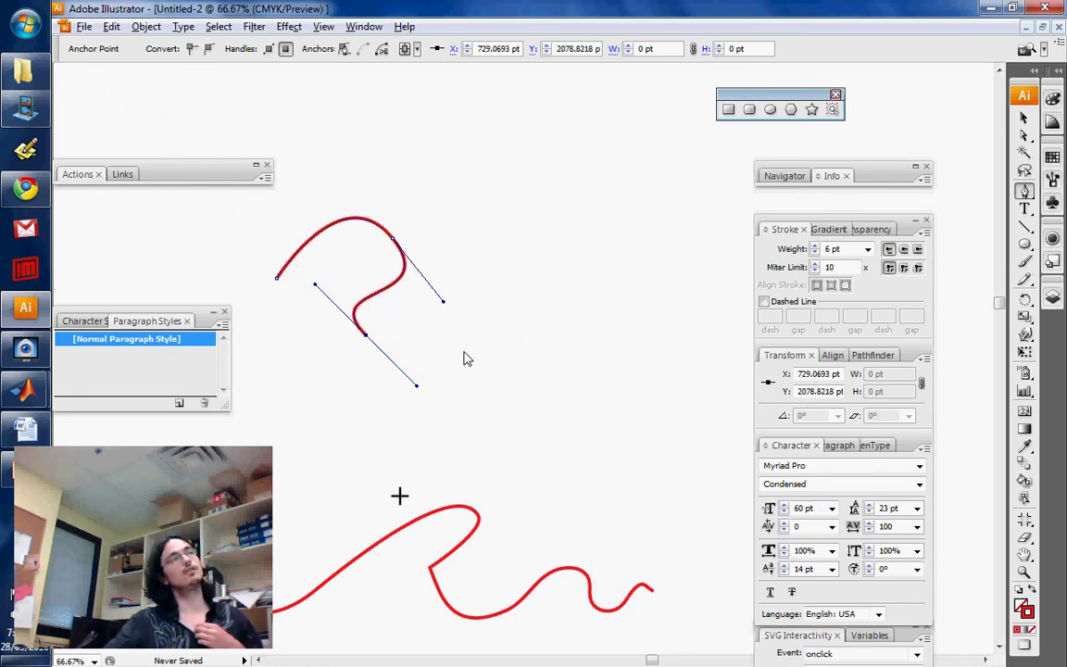
drag(468, 360, 472, 361)
Continue the Pen path with eight straight segments that run counterclockwise around the S curve and past its lower end
click(482, 237)
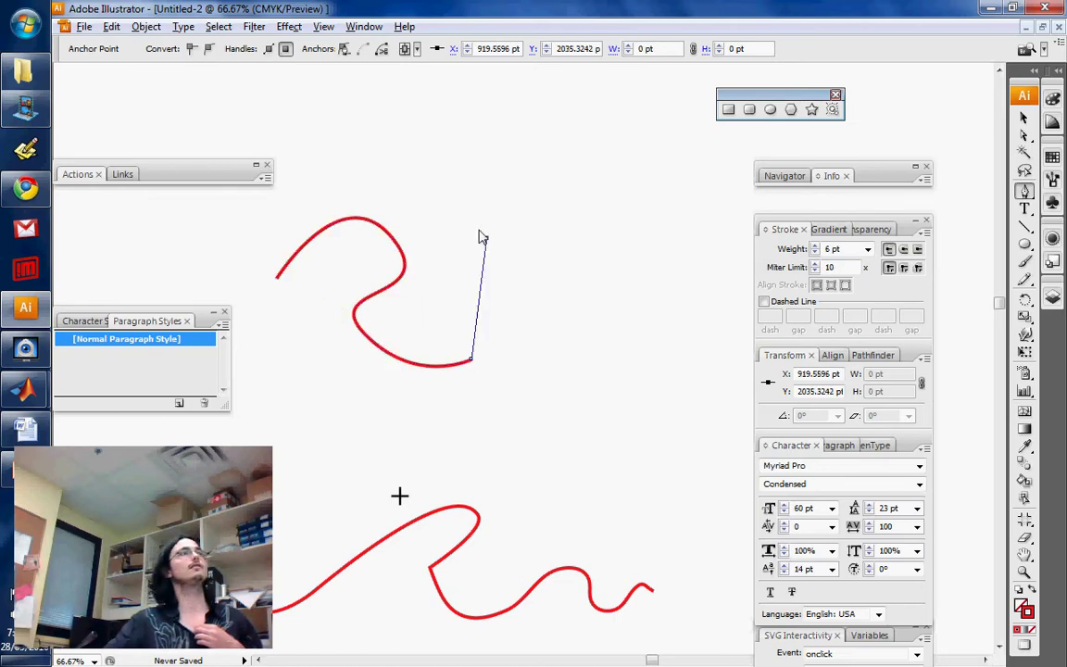
click(397, 176)
click(295, 202)
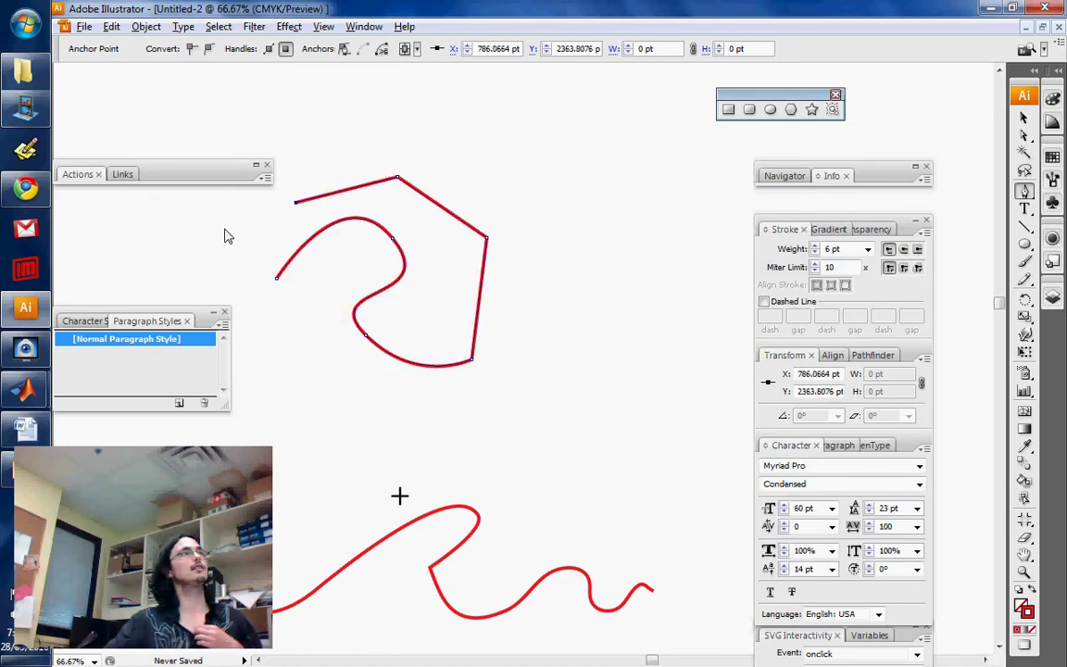
click(232, 236)
click(285, 349)
click(414, 387)
click(569, 354)
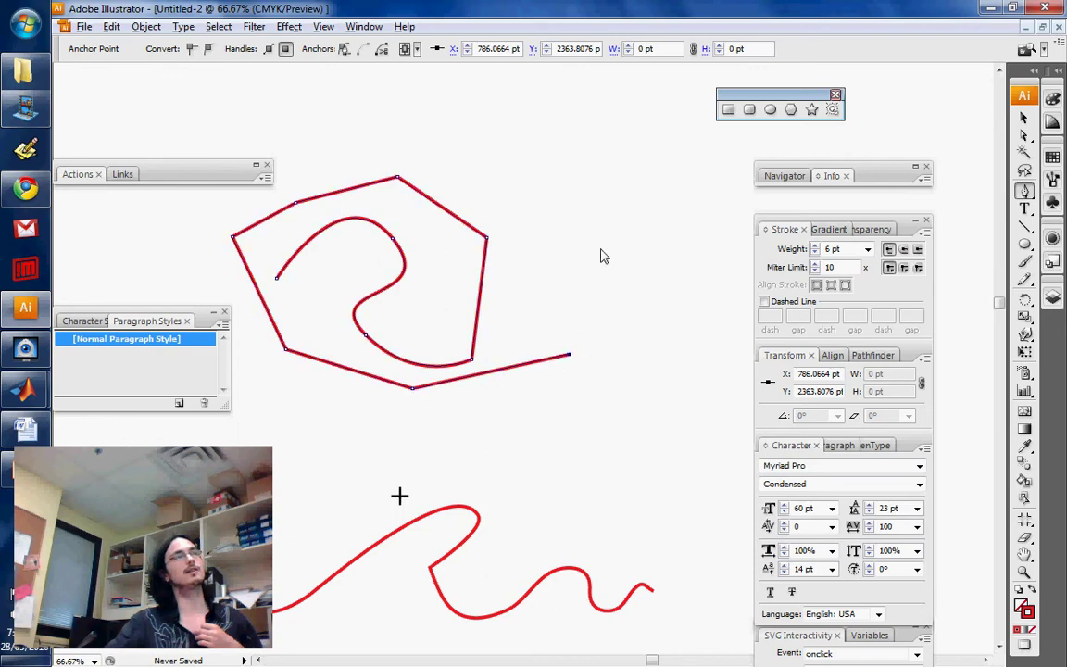
click(609, 252)
Extend the path with four smooth curved segments sweeping over the straight-sided ring, and end it as an open path
drag(541, 185, 438, 174)
drag(382, 139, 367, 99)
drag(237, 110, 159, 140)
drag(181, 245, 248, 304)
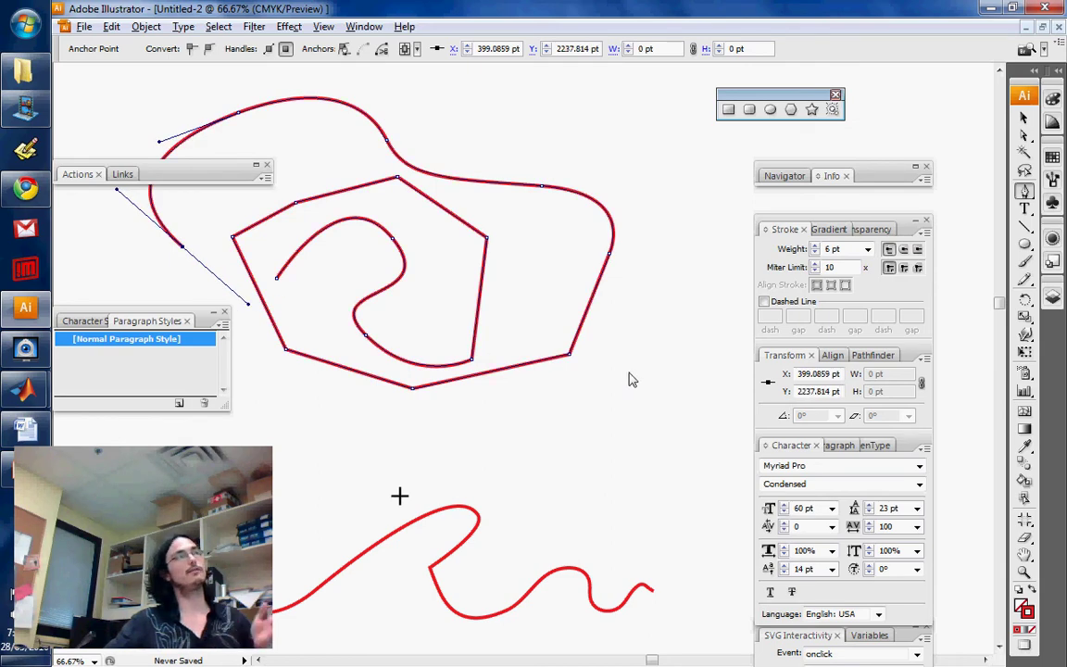
ctrl+click(664, 380)
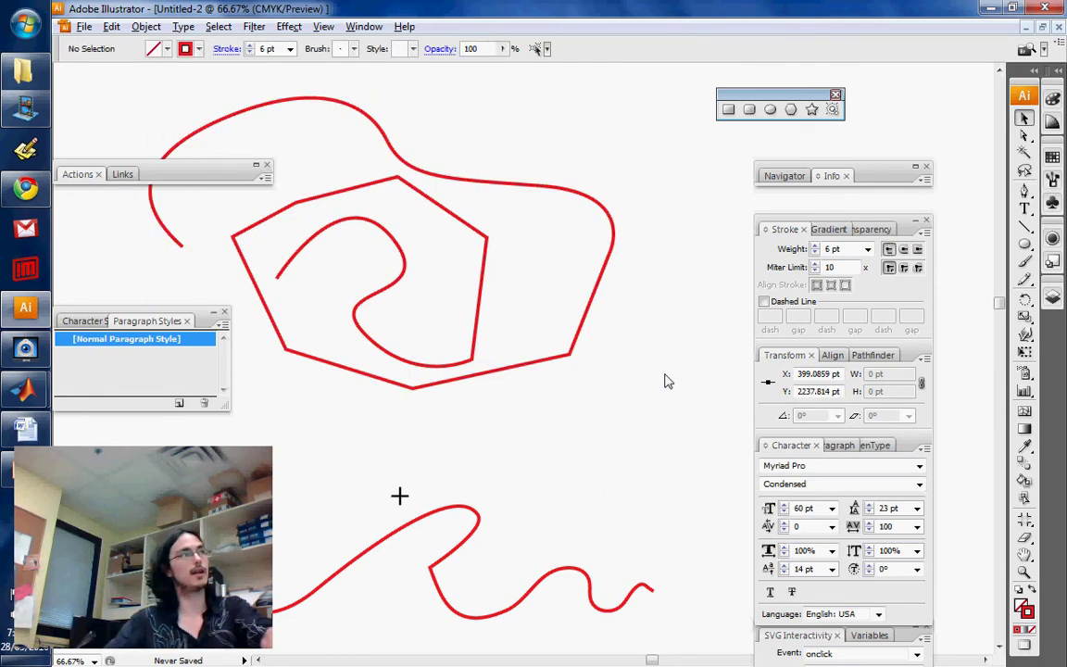
Start a new Pen path right of the bulleted text with four alternating horizontal and vertical segments stepping down to the right
key(z)
alt+click(588, 432)
alt+click(556, 425)
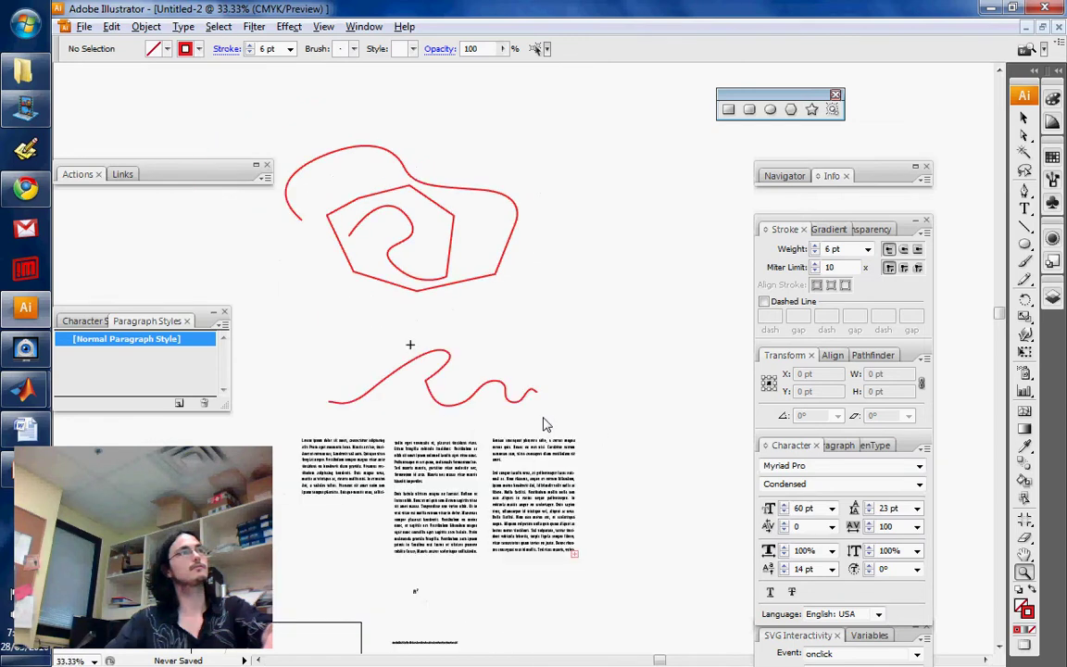
drag(546, 414, 593, 397)
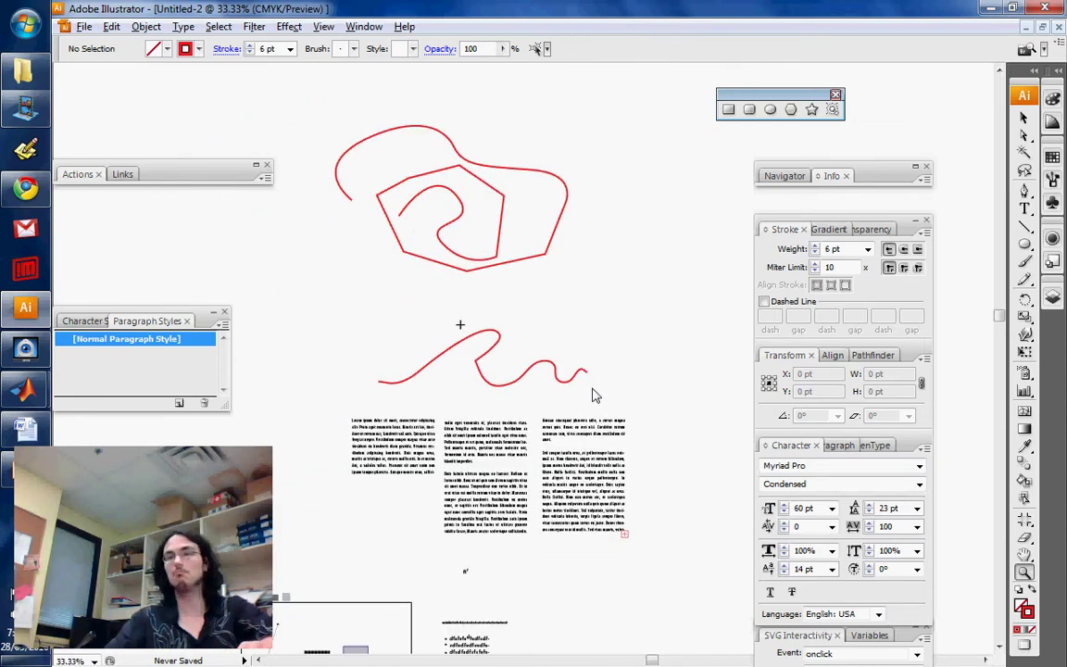
key(v)
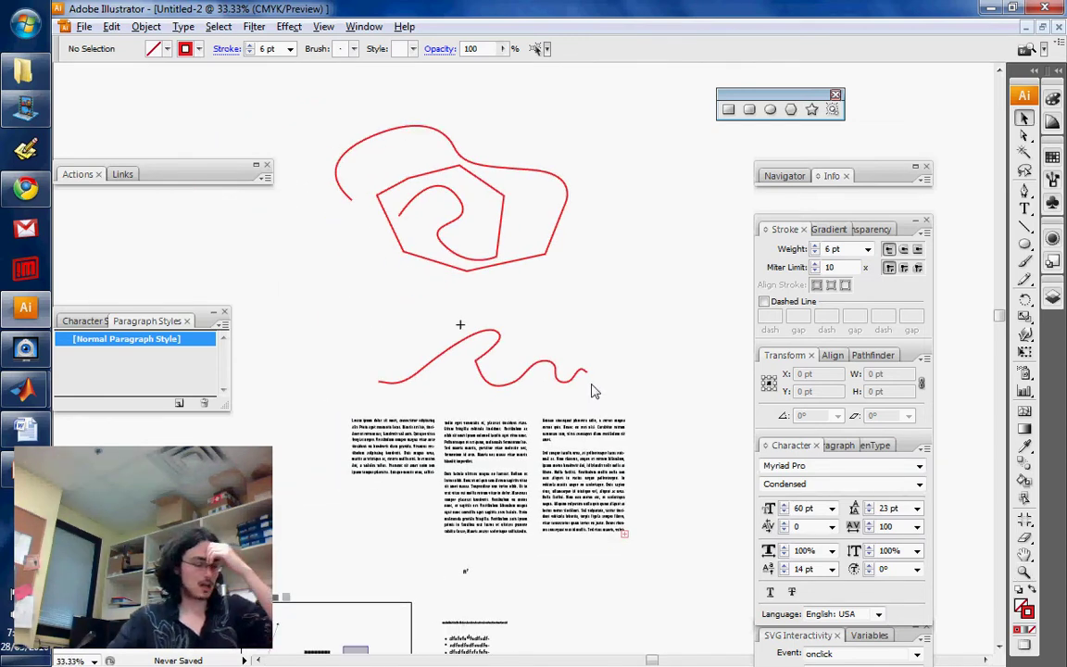
scroll(593, 389, up, 3)
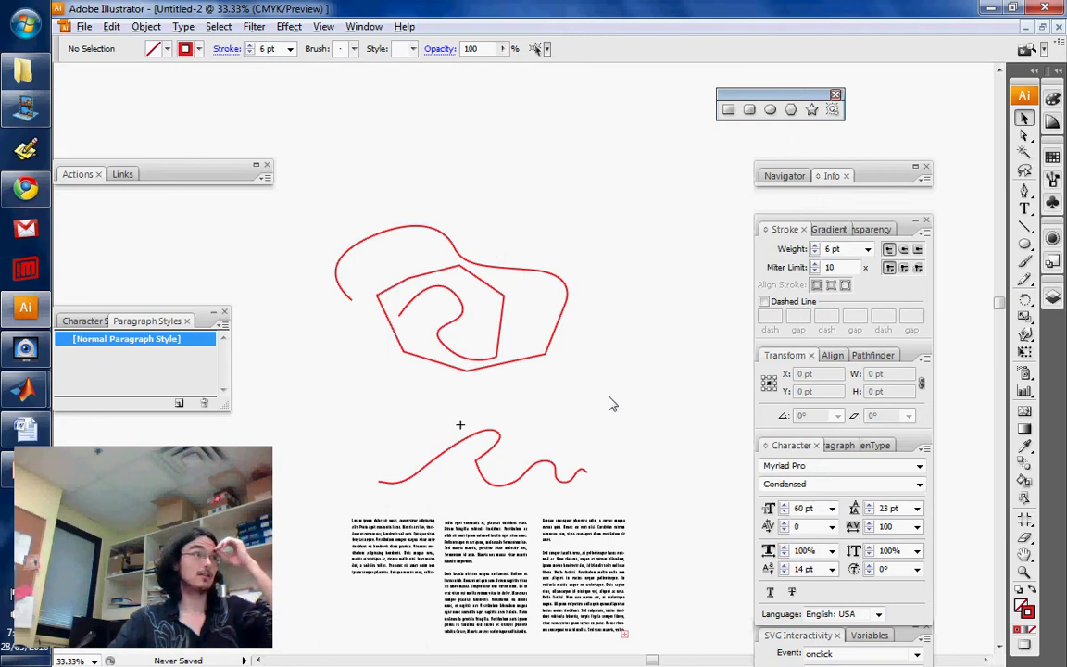
scroll(609, 404, down, 10)
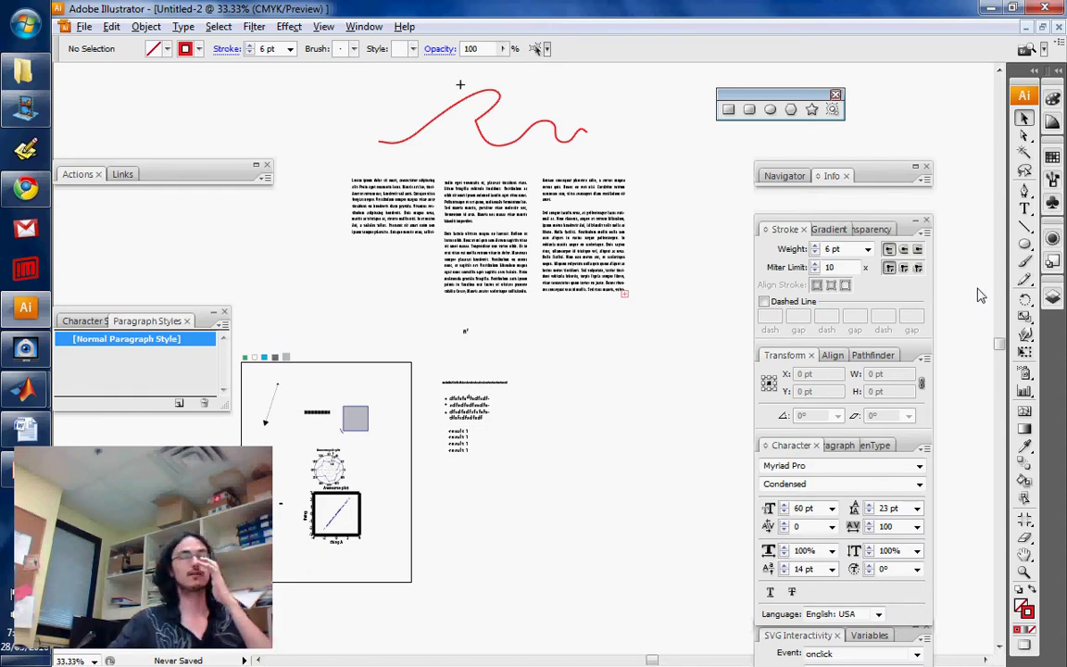
key(p)
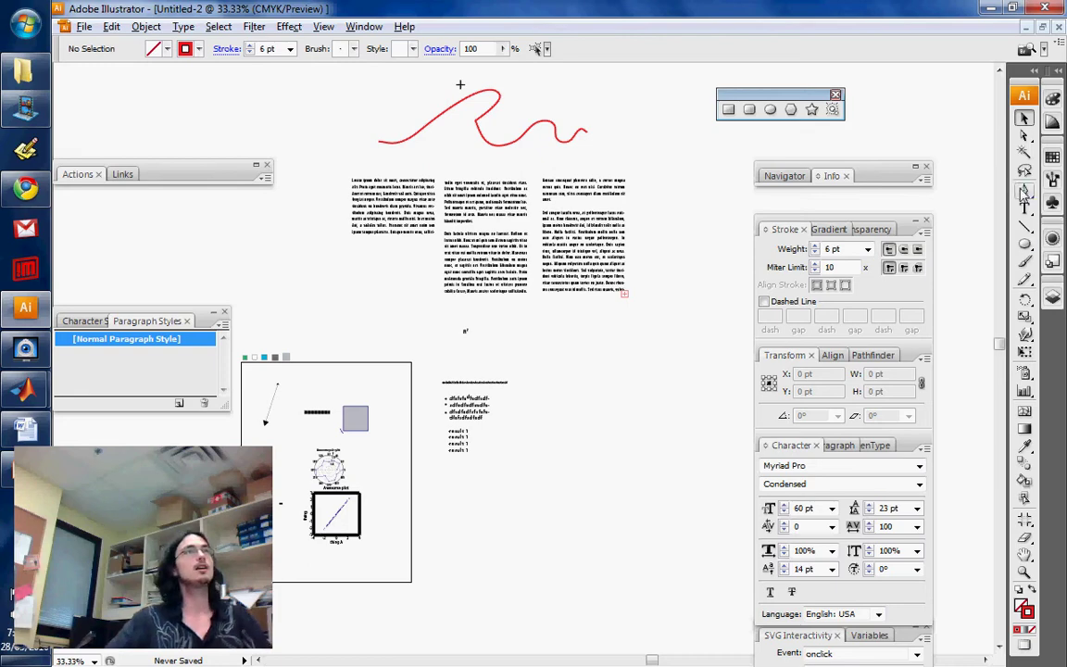
click(555, 409)
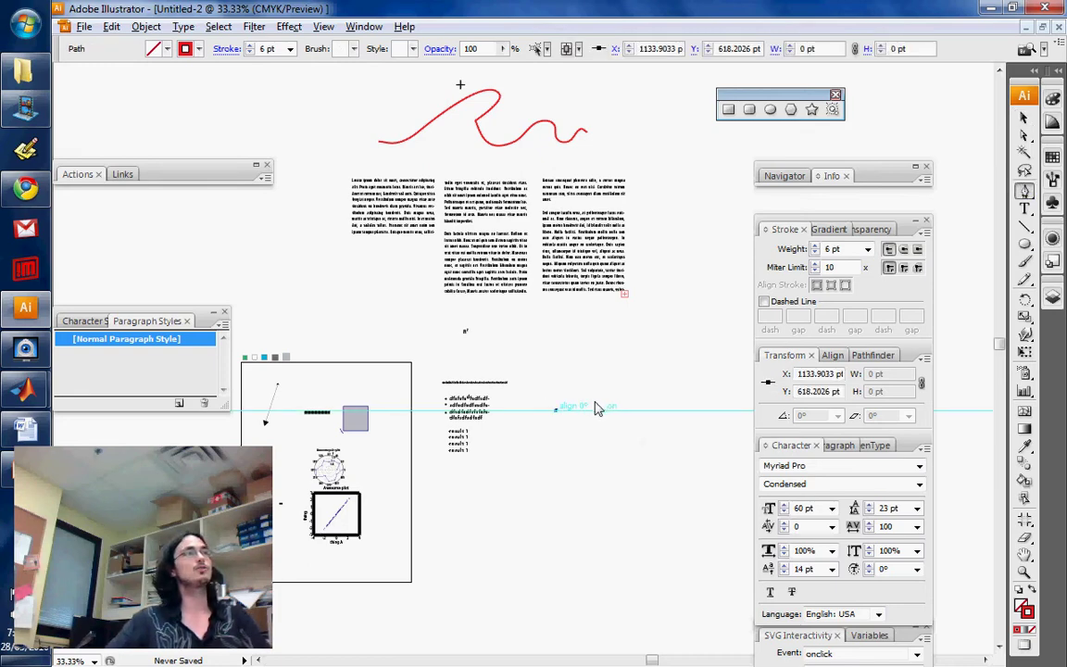
click(604, 409)
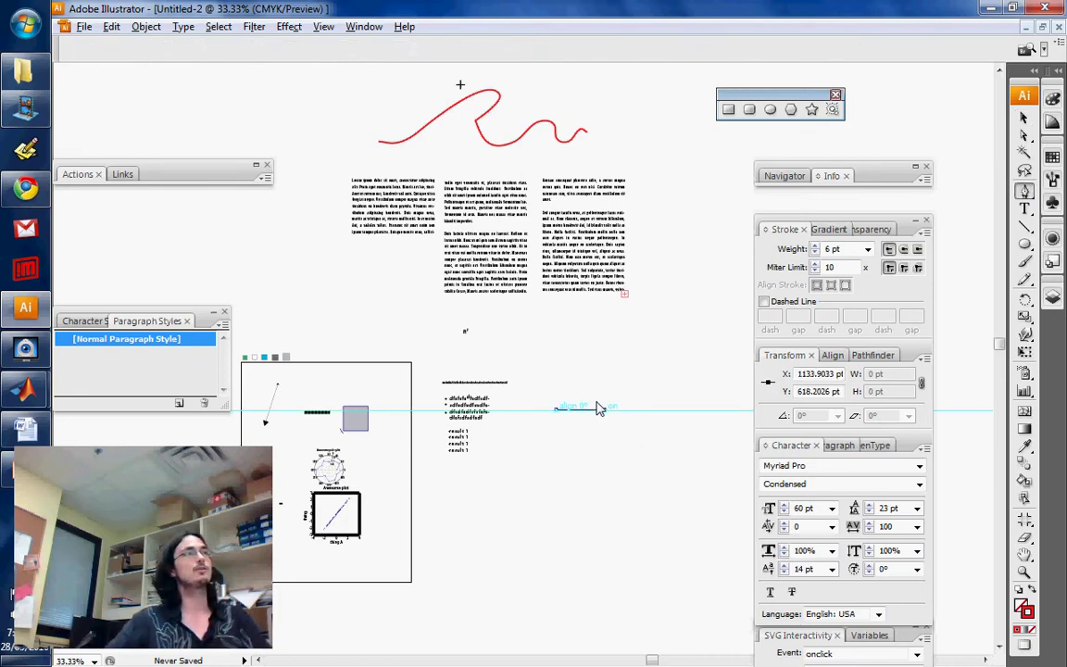
click(604, 454)
click(661, 454)
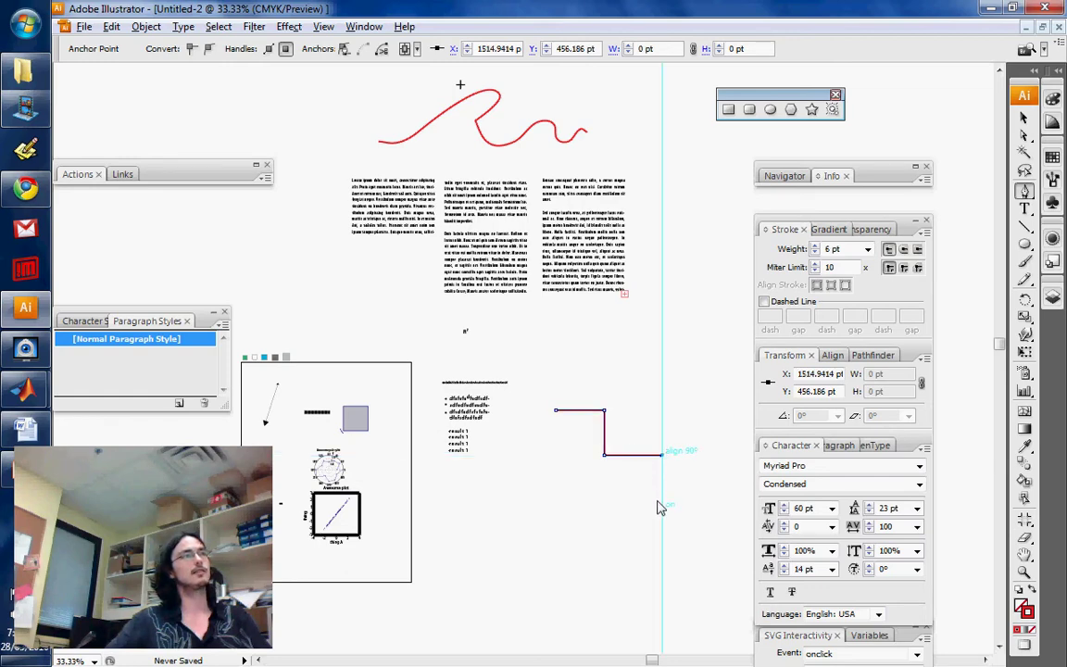
click(661, 526)
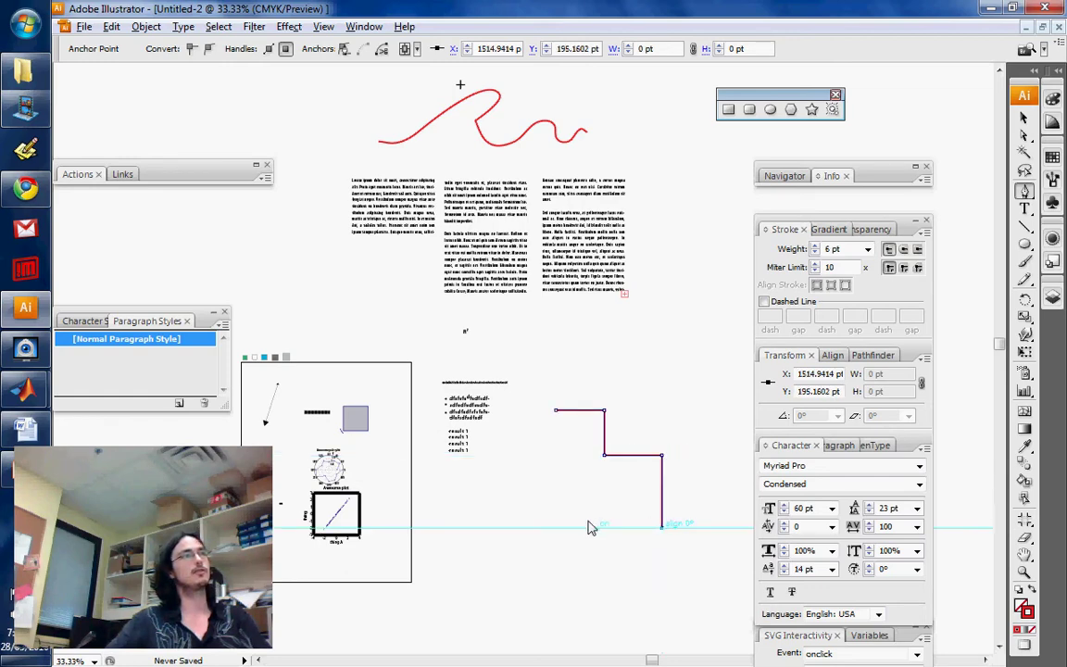
Add three straight segments running left, up and left, and close the stepped path at its starting anchor point
click(594, 527)
click(593, 497)
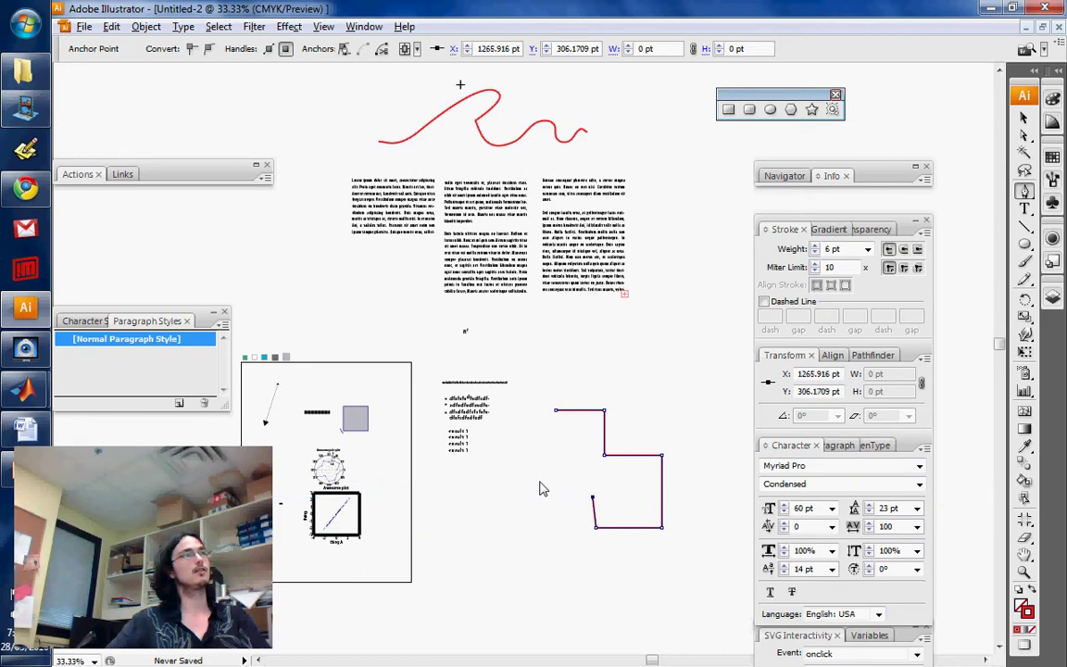
click(548, 496)
click(554, 409)
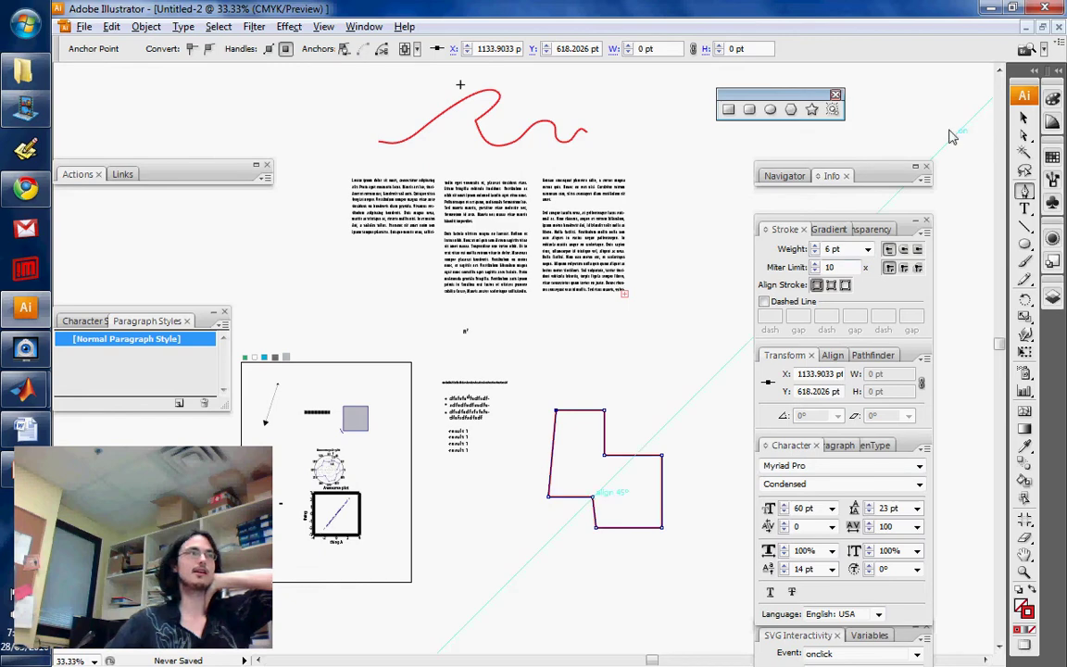
Draw two partly overlapping rectangles below the stepped path, the lower one a square about 387 pt wide, and deselect them
click(1025, 117)
click(728, 403)
scroll(704, 403, down, 3)
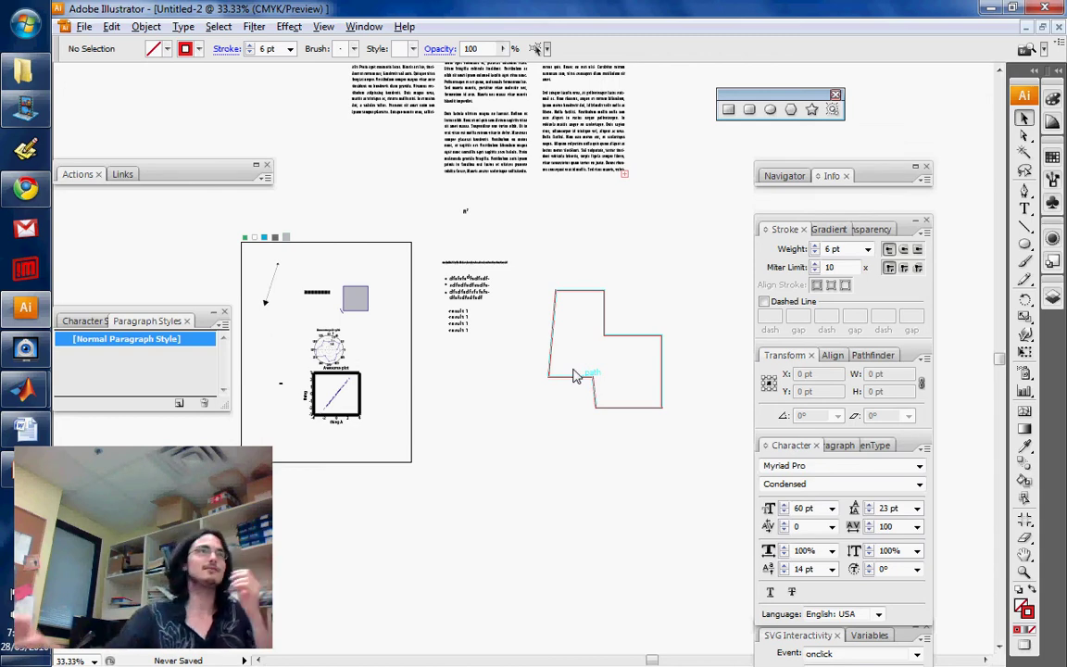
click(1022, 242)
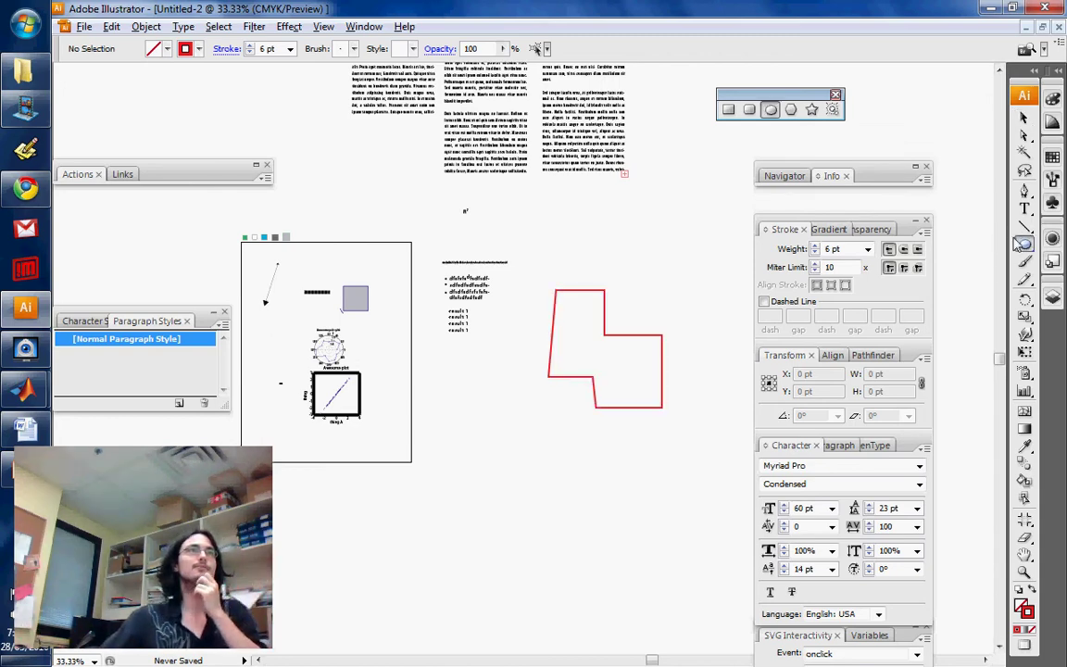
drag(1022, 243, 890, 225)
mouse_move(483, 438)
mouse_down()
mouse_move(528, 518)
mouse_move(583, 530)
mouse_up()
mouse_move(638, 603)
mouse_down()
mouse_move(522, 479)
mouse_move(529, 495)
mouse_up()
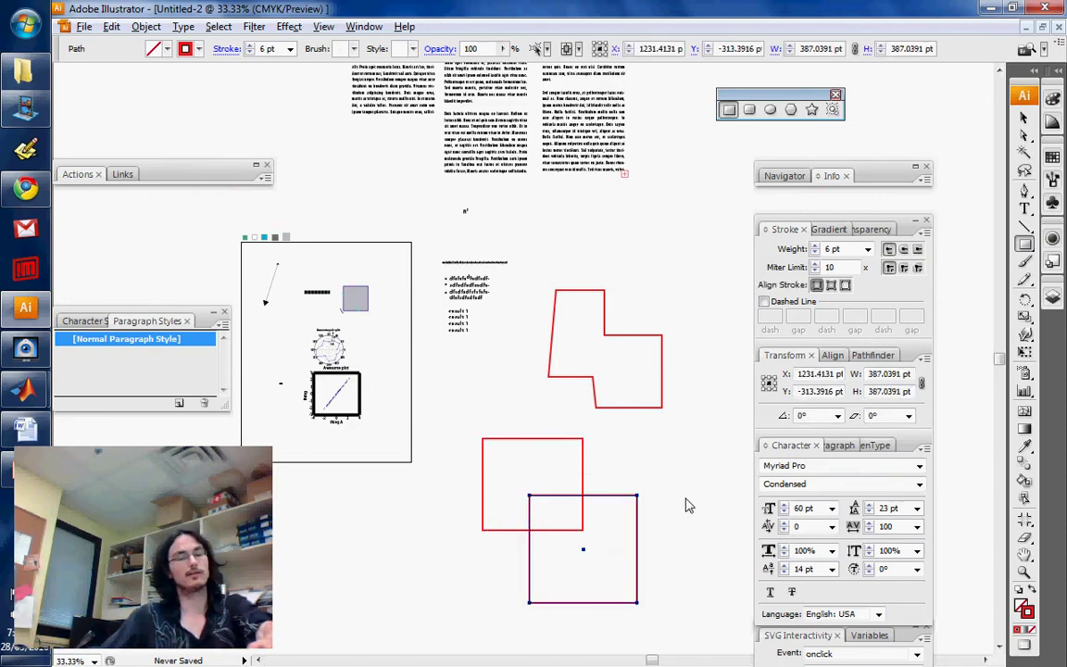
key(v)
click(697, 466)
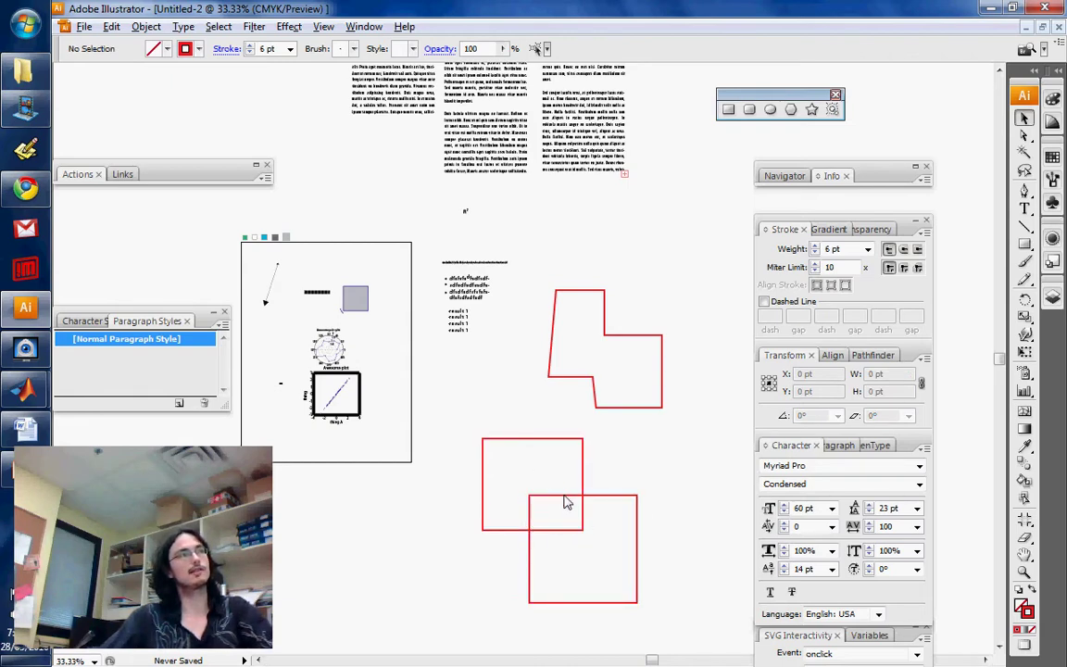
Select both overlapping rectangles and combine them into one compound shape with Pathfinder's Add to shape area
scroll(677, 528, up, 1)
drag(687, 563, 500, 481)
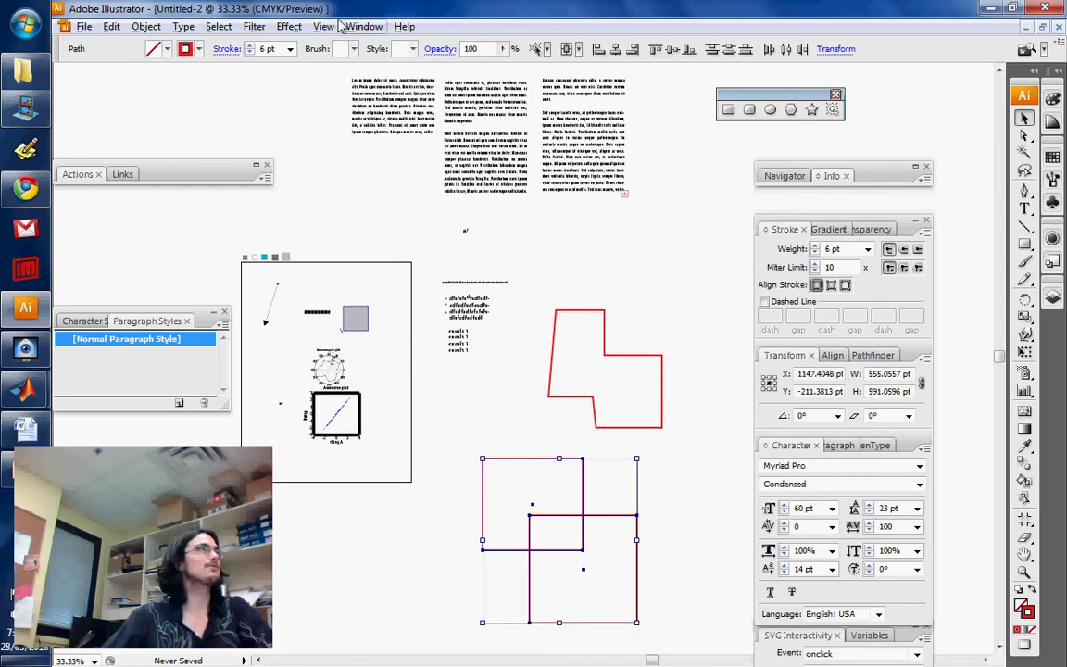
click(352, 26)
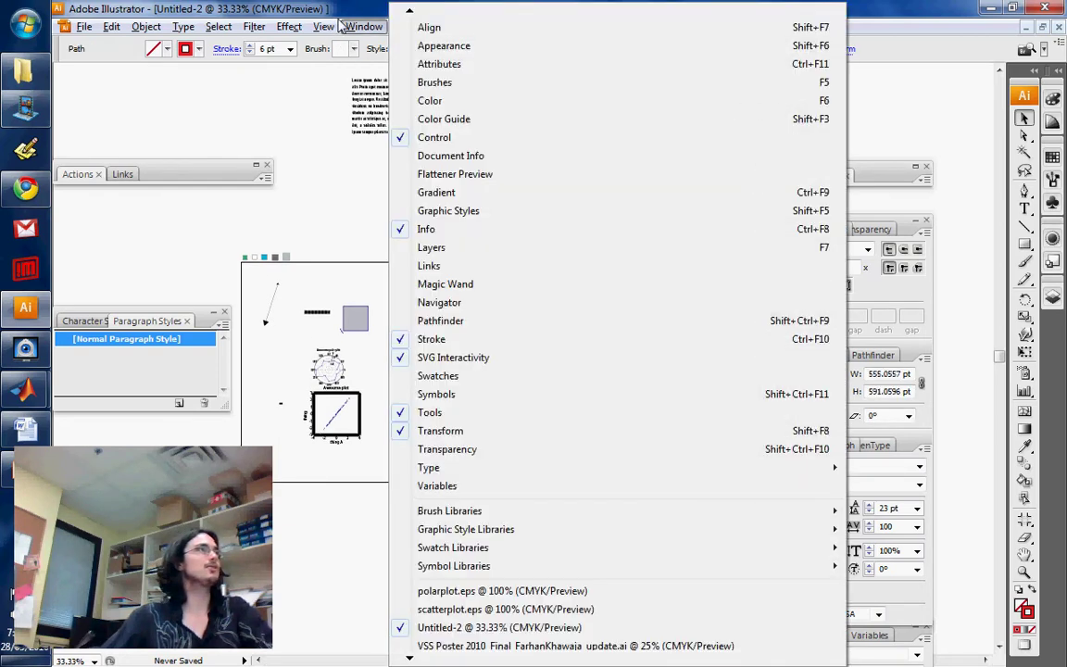
click(440, 320)
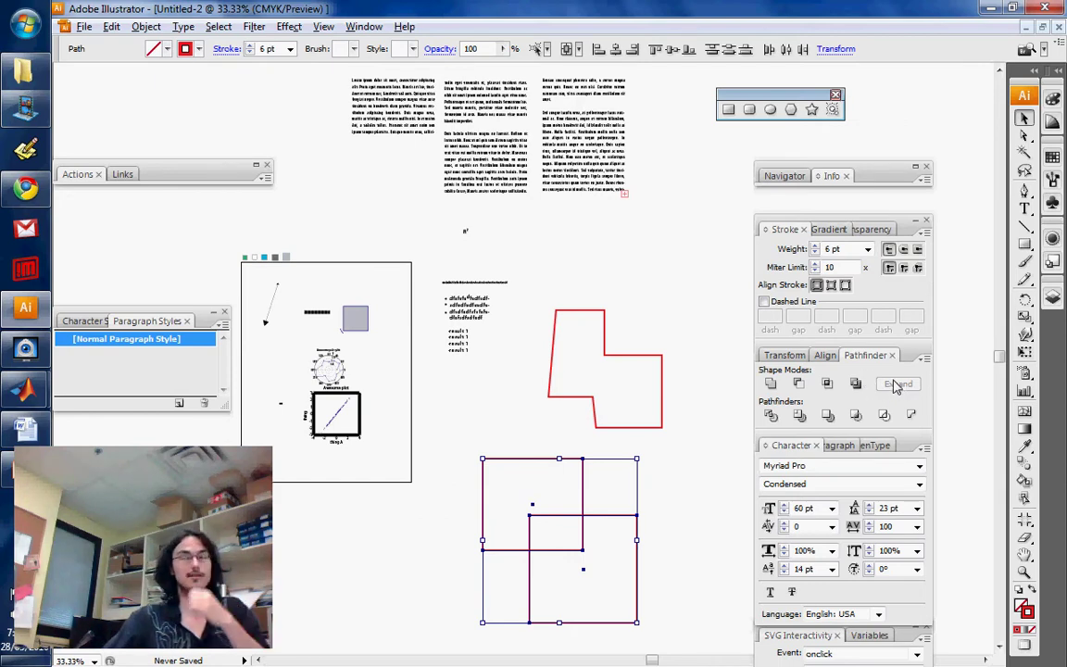
click(769, 383)
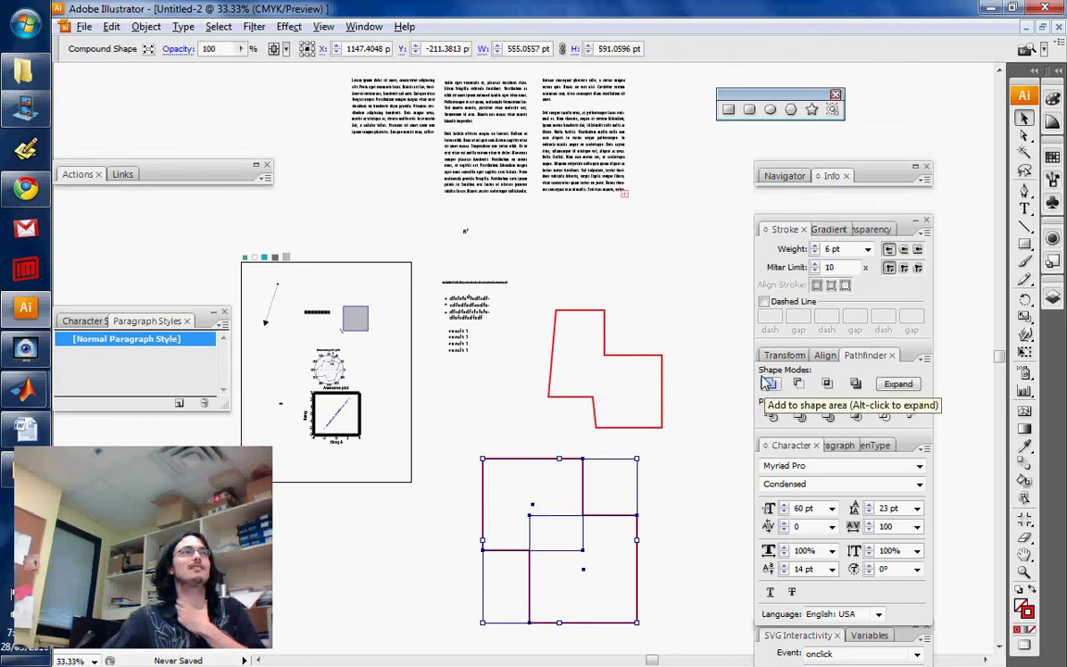
click(690, 497)
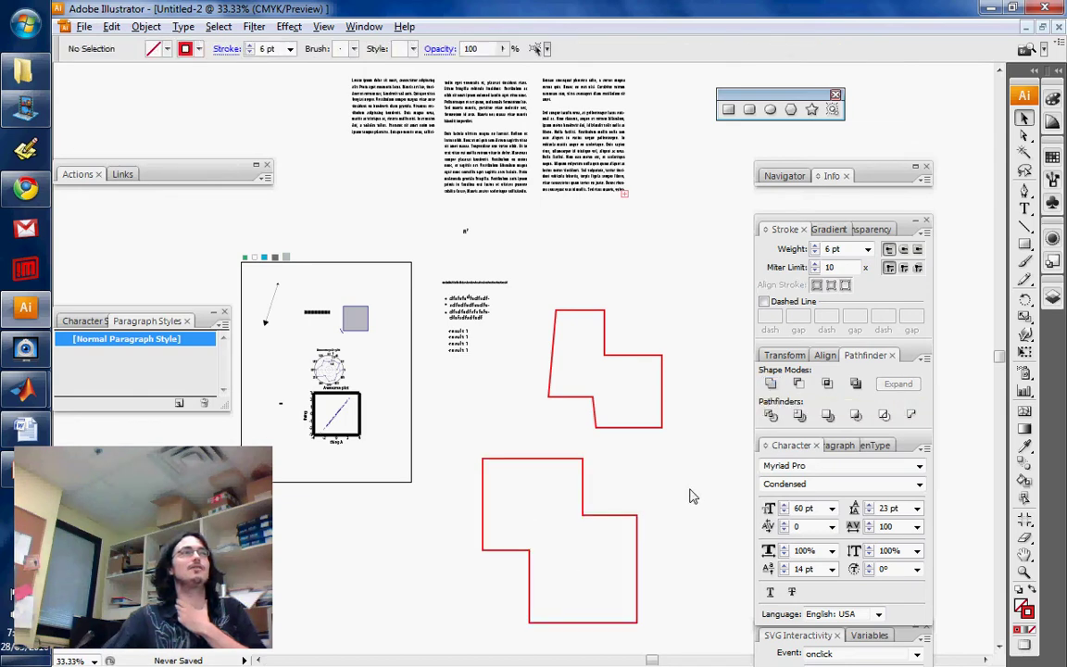
Isolate the compound shape and move its square so it overlaps the upper-left corner of the other rectangle, and leave isolation
double_click(629, 516)
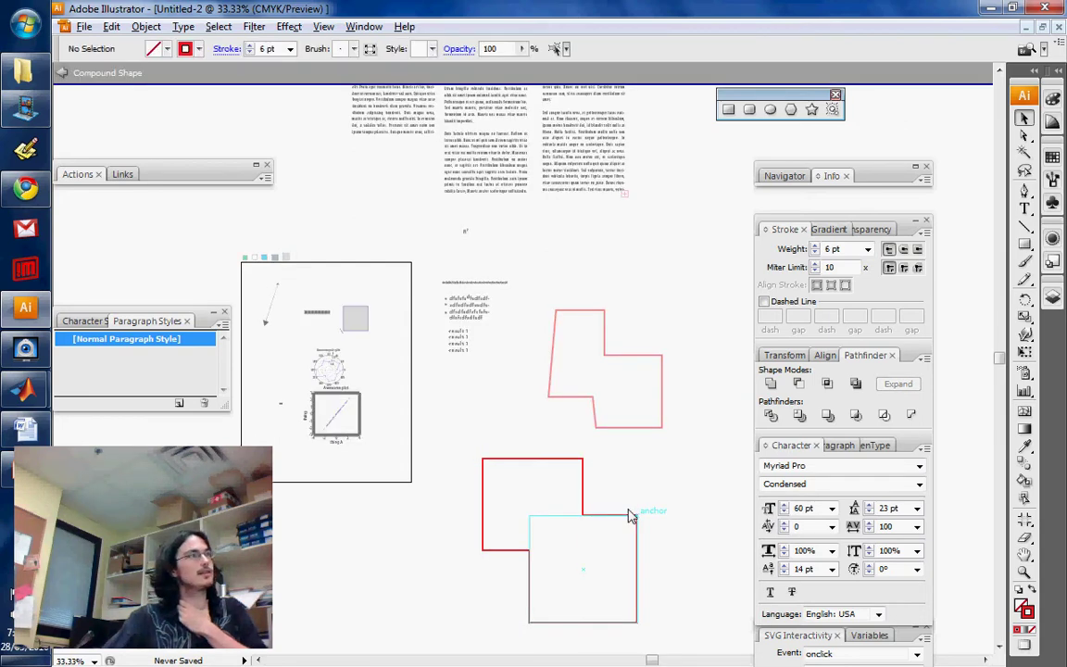
drag(629, 531, 650, 423)
click(694, 477)
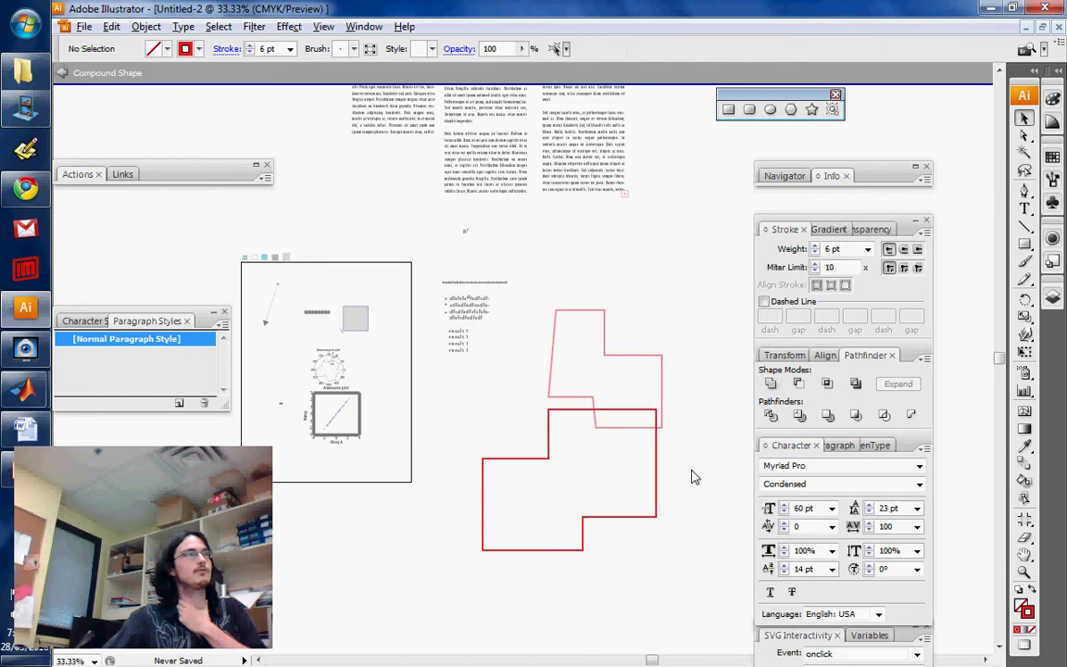
drag(653, 485, 502, 468)
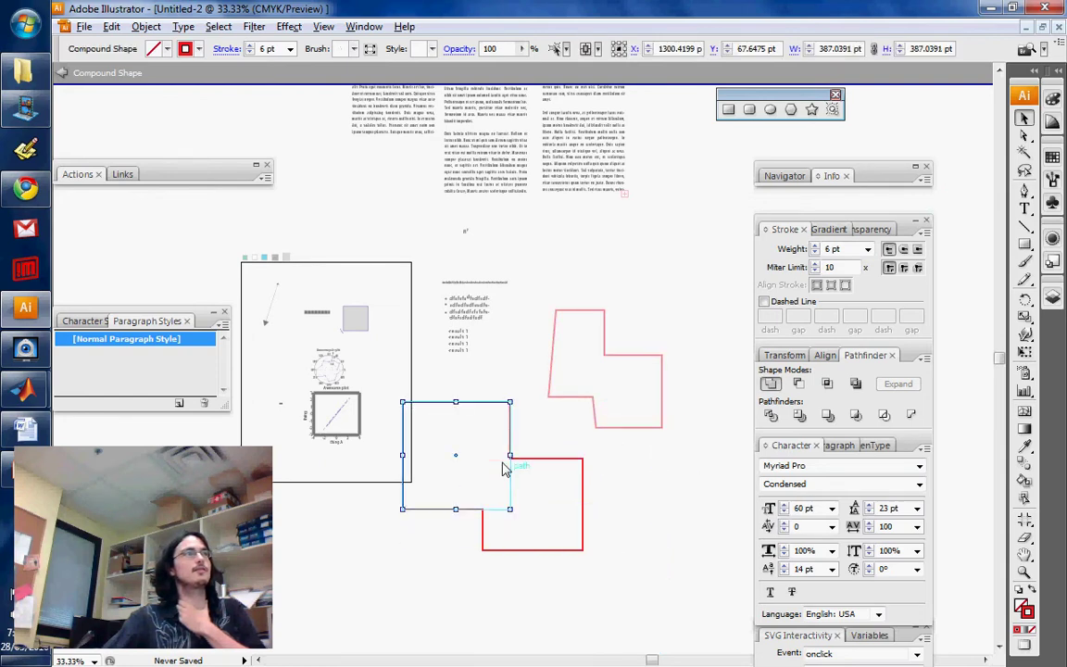
click(652, 526)
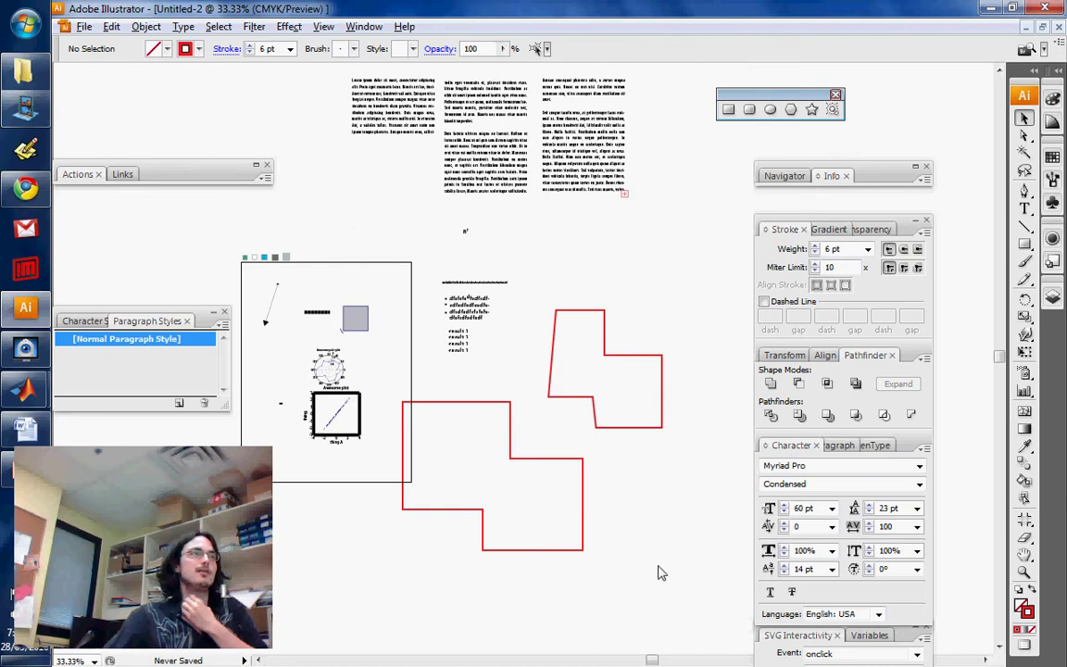
Draw a circle about 483 pt in diameter in the empty area below the compound shape
scroll(659, 571, up, 3)
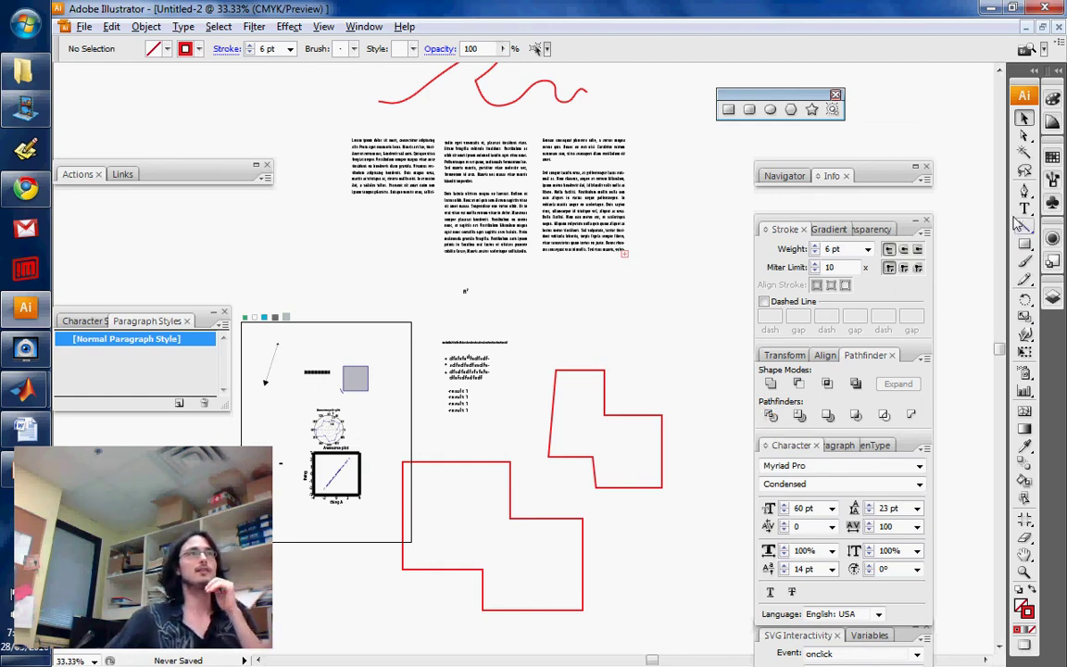
click(1024, 243)
drag(1024, 243, 967, 280)
scroll(559, 538, down, 6)
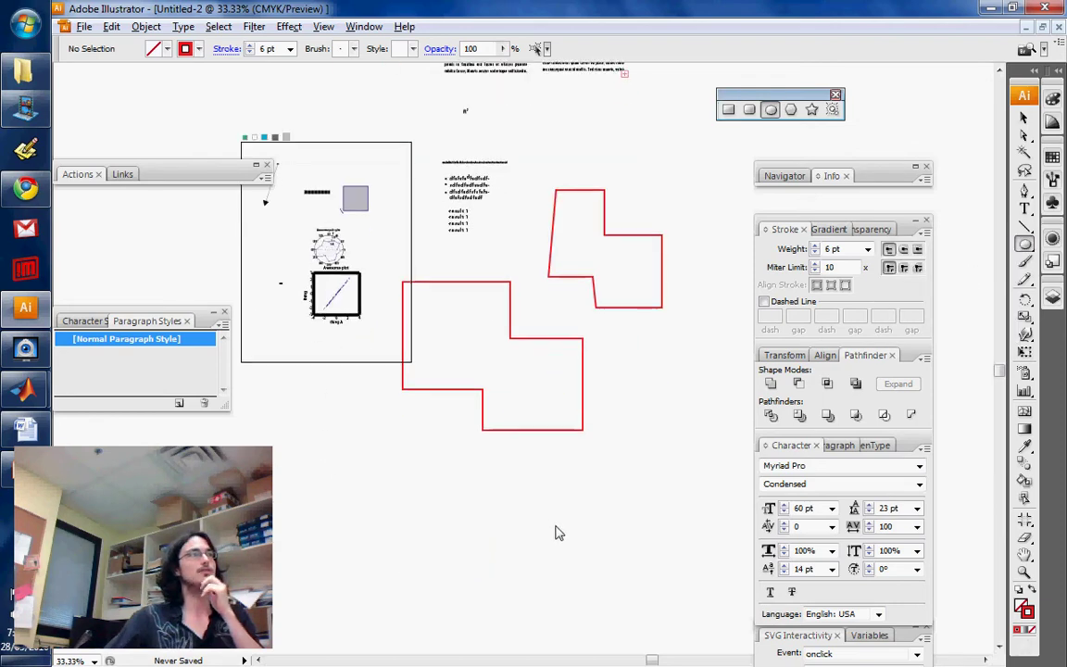
drag(475, 445, 602, 577)
scroll(602, 576, up, 2)
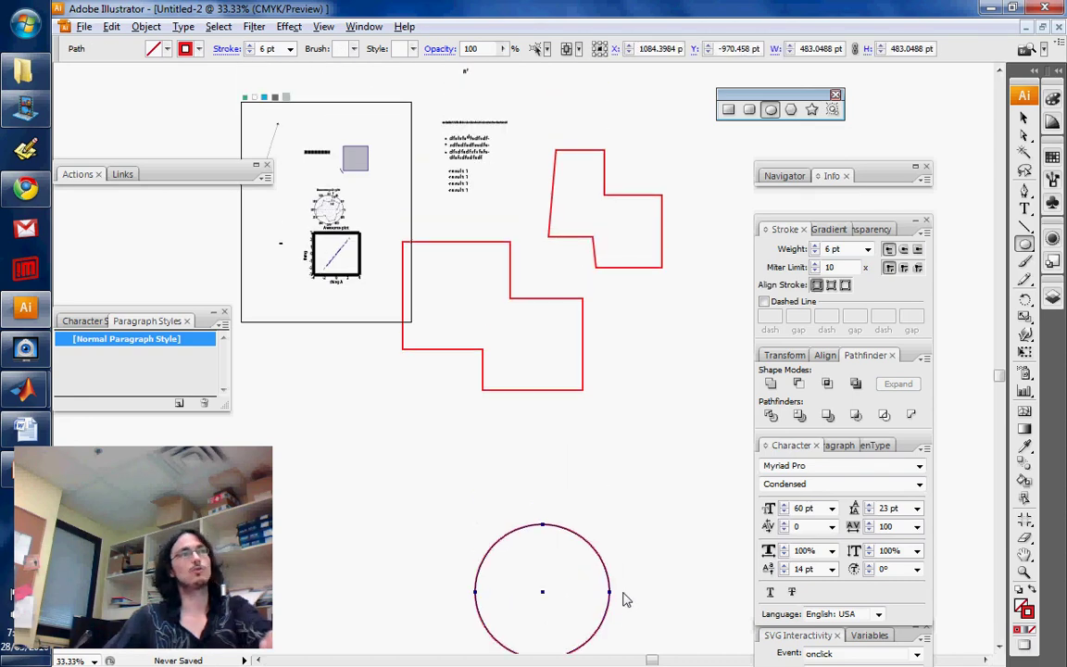
scroll(624, 602, down, 1)
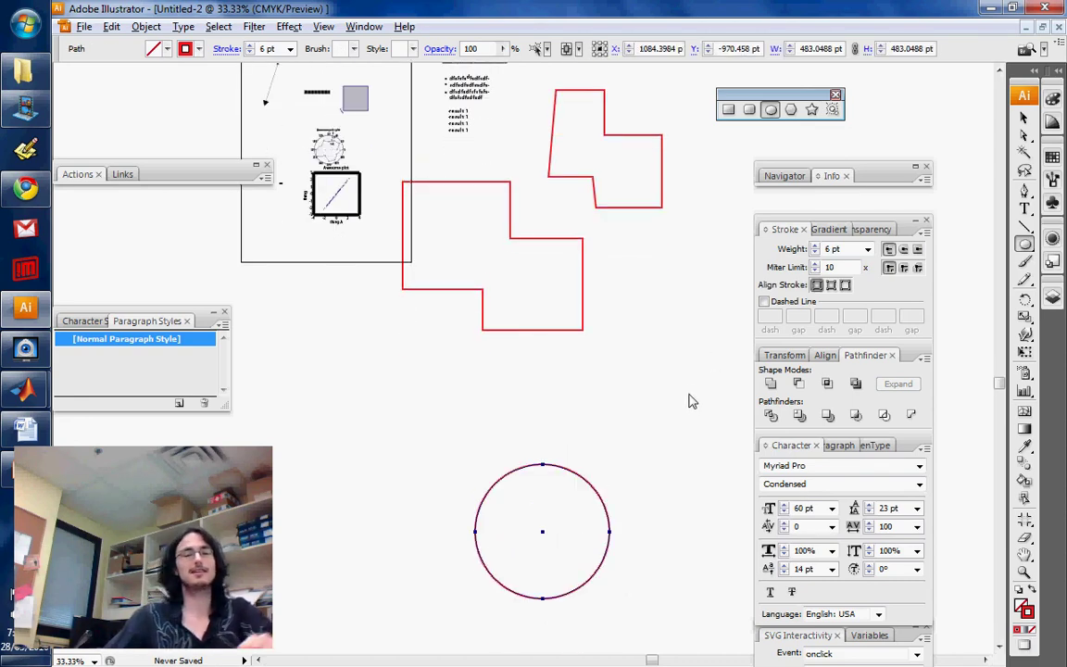
key(v)
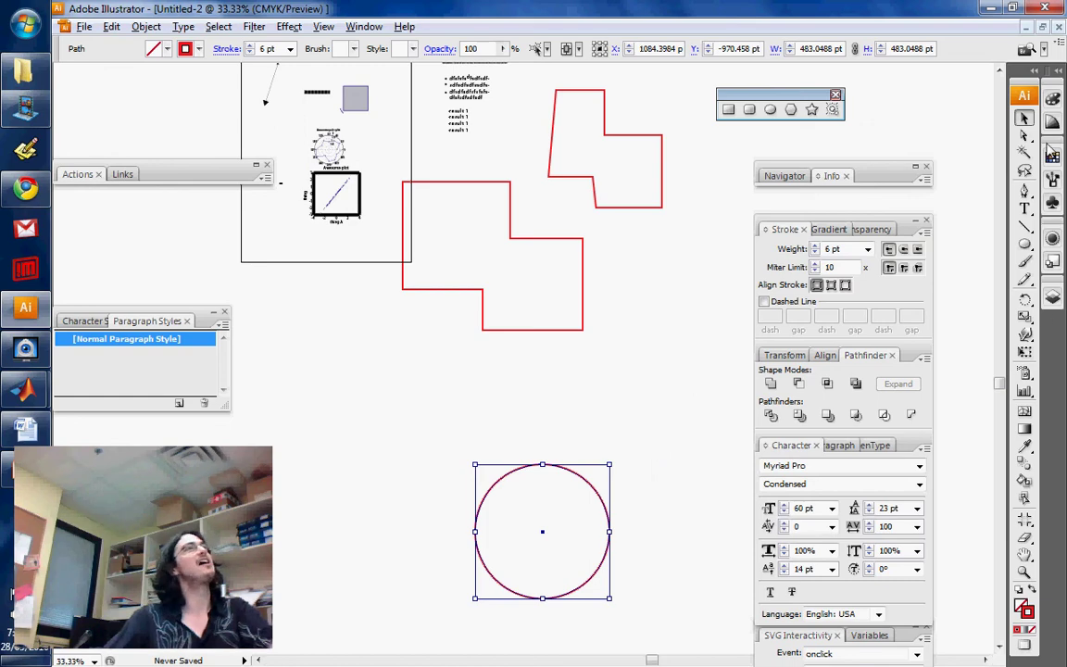
Draw a closed Pen triangle from above the circle to its center and out to the upper right, and select it with the circle
key(p)
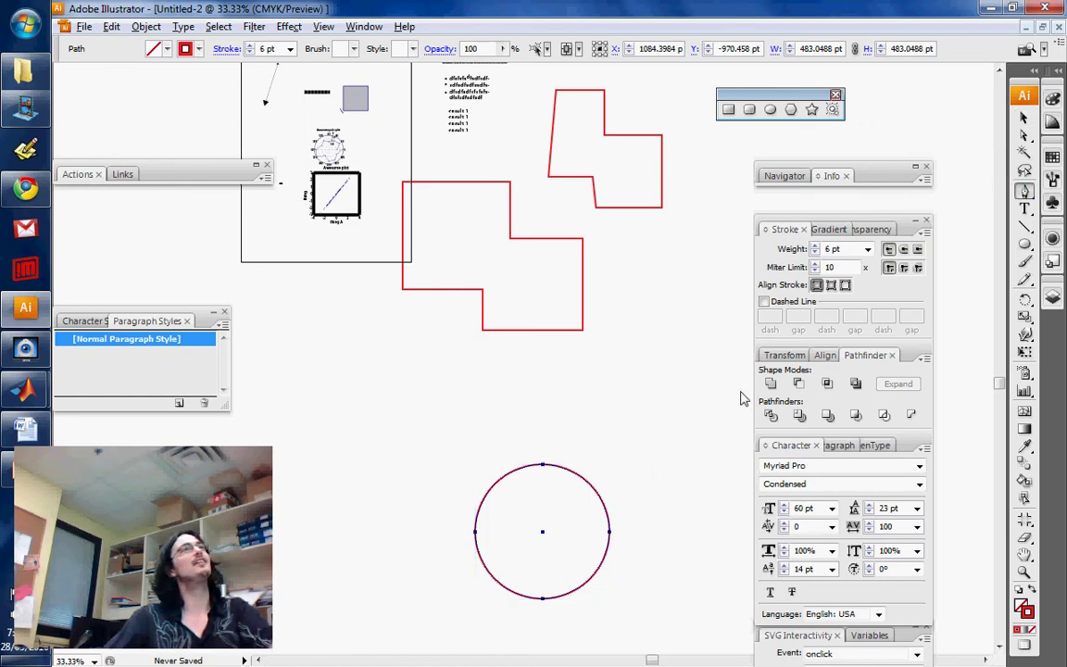
click(541, 418)
click(542, 530)
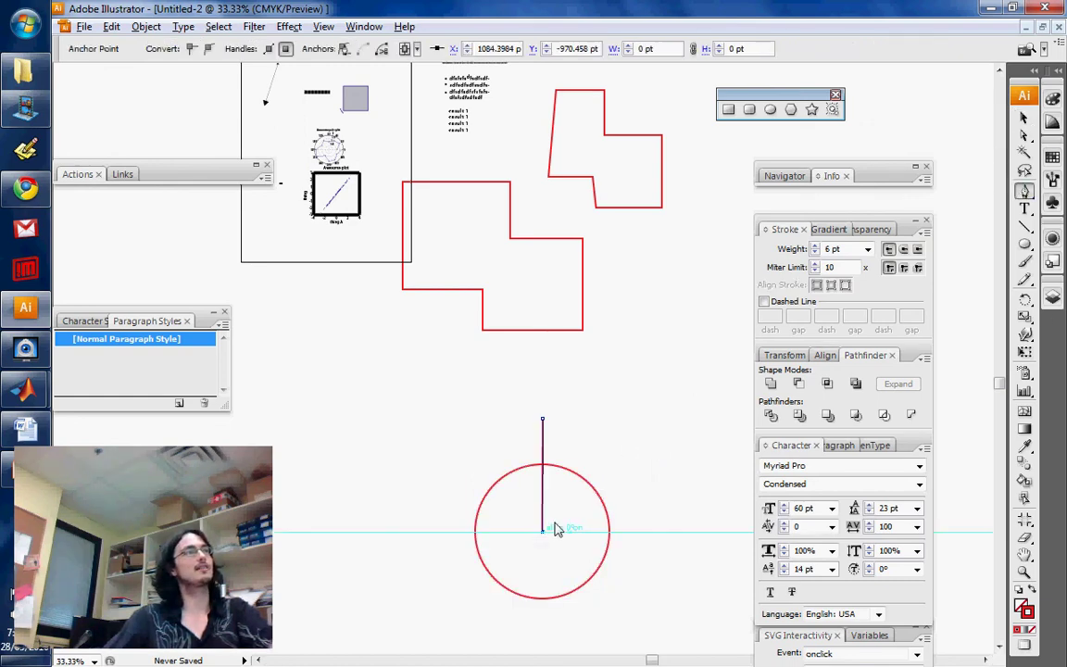
click(662, 445)
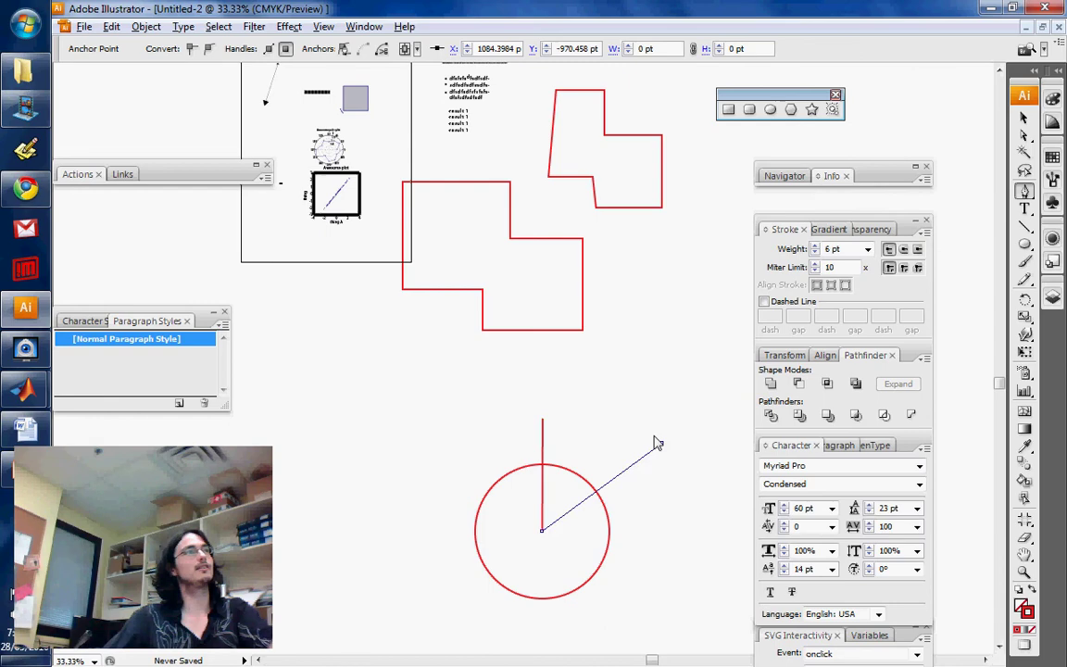
click(542, 418)
key(v)
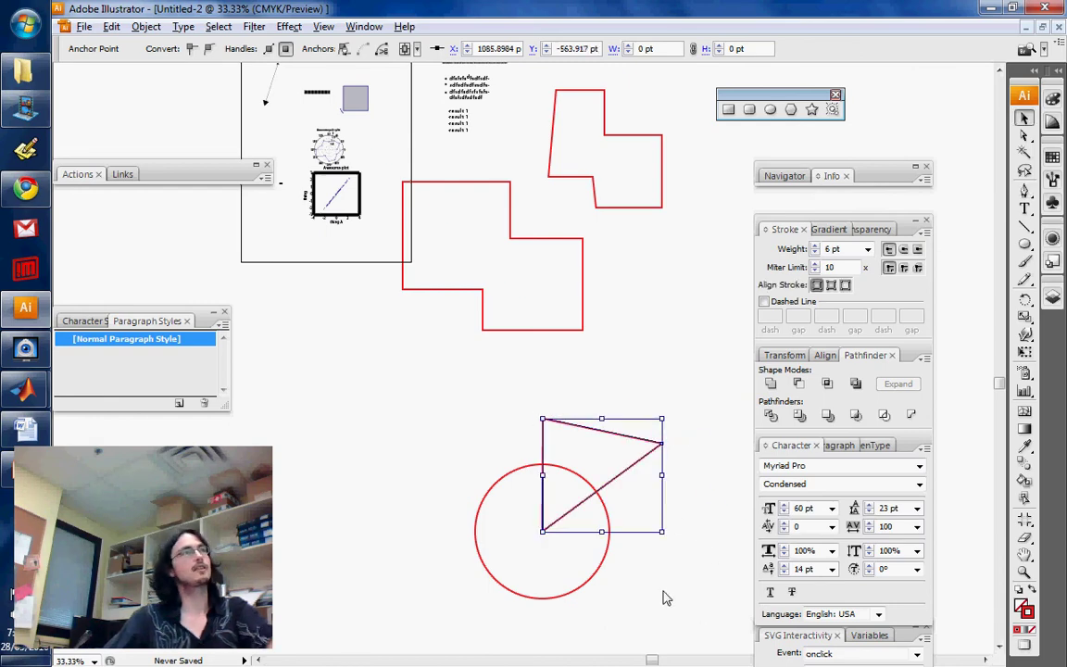
drag(689, 597, 462, 481)
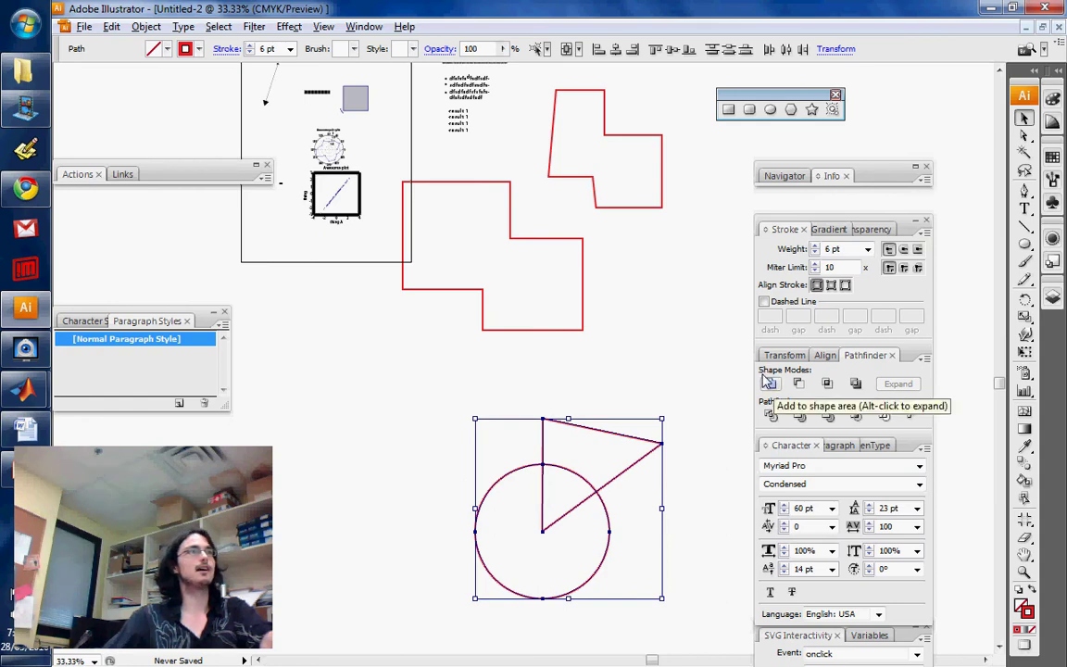
Try subtracting the triangle from the circle with Pathfinder's Subtract from shape area, and undo it
click(793, 380)
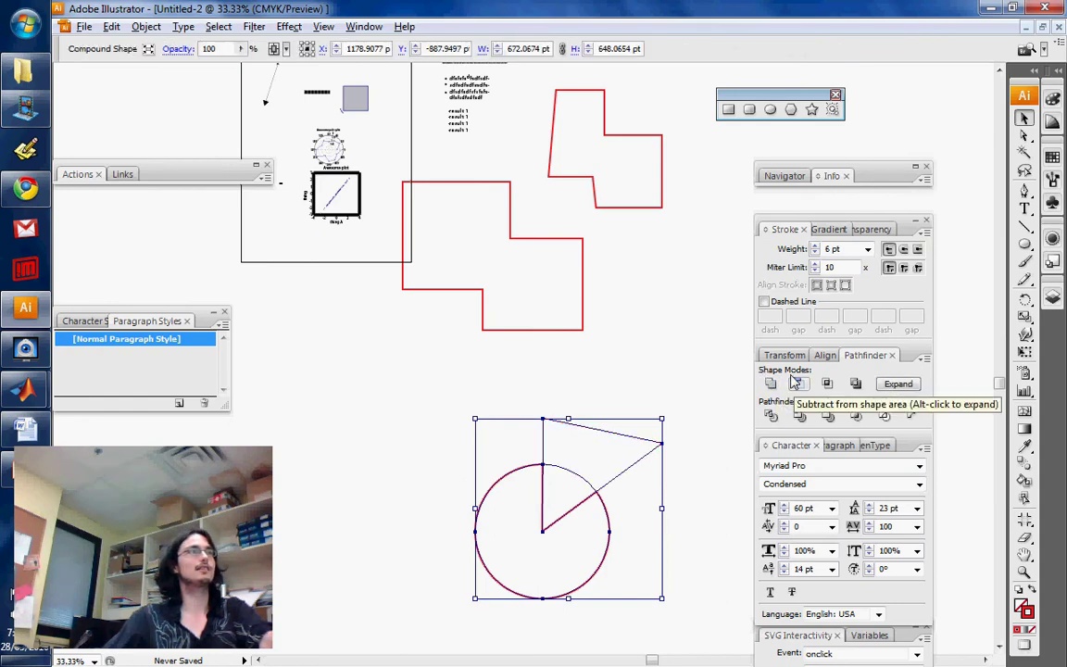
click(654, 367)
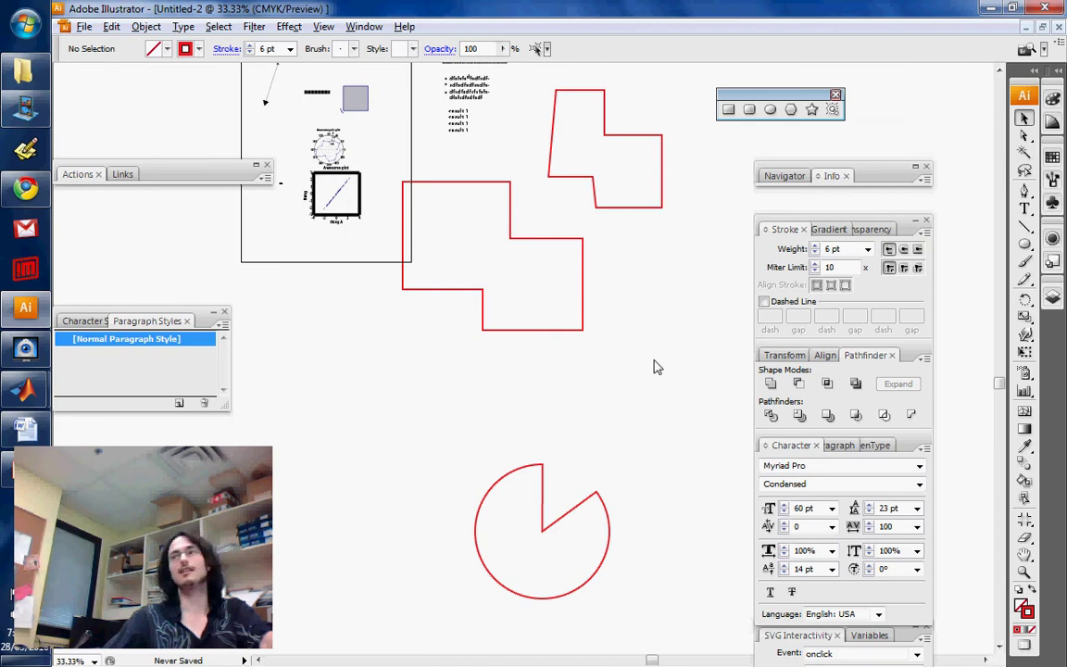
key(ctrl+z)
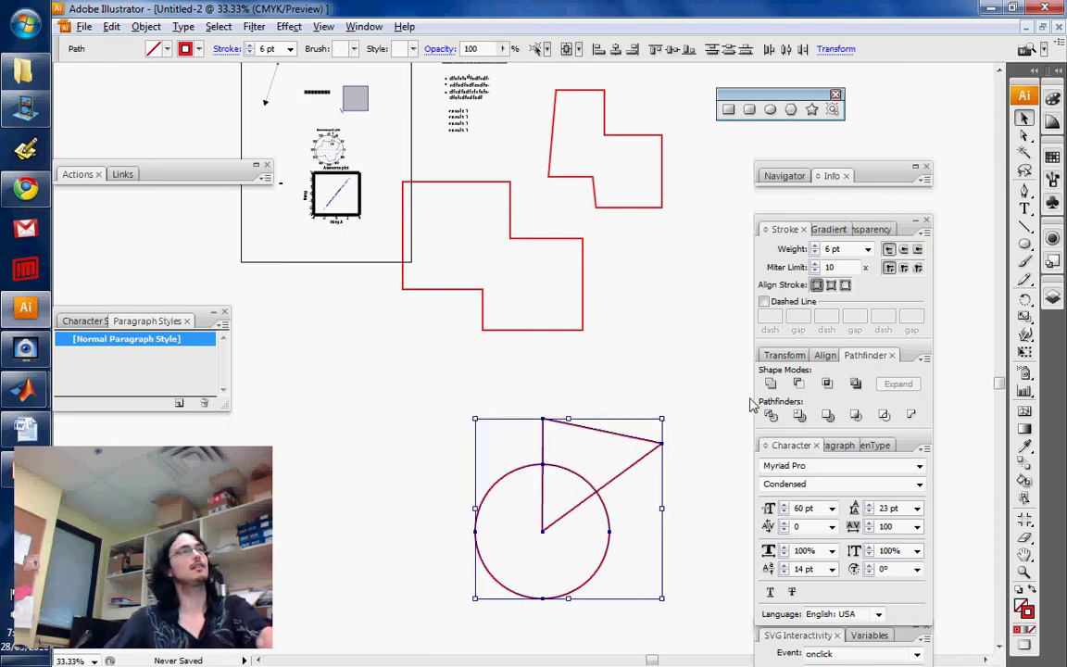
Try Pathfinder's Intersect shape areas on the circle and triangle, and undo it
click(826, 384)
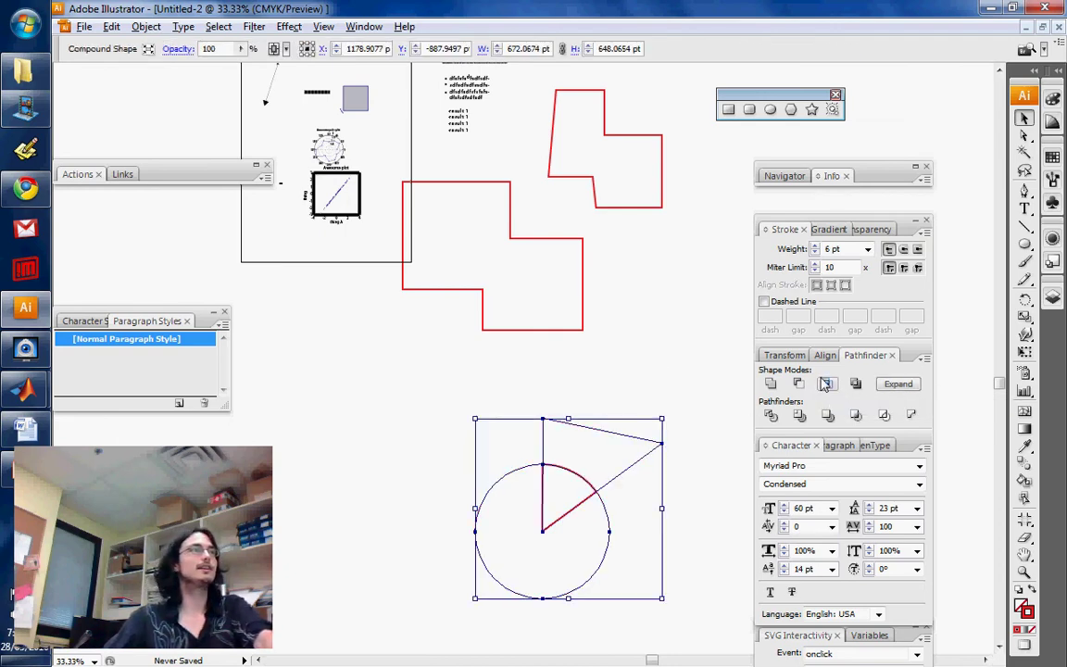
click(704, 425)
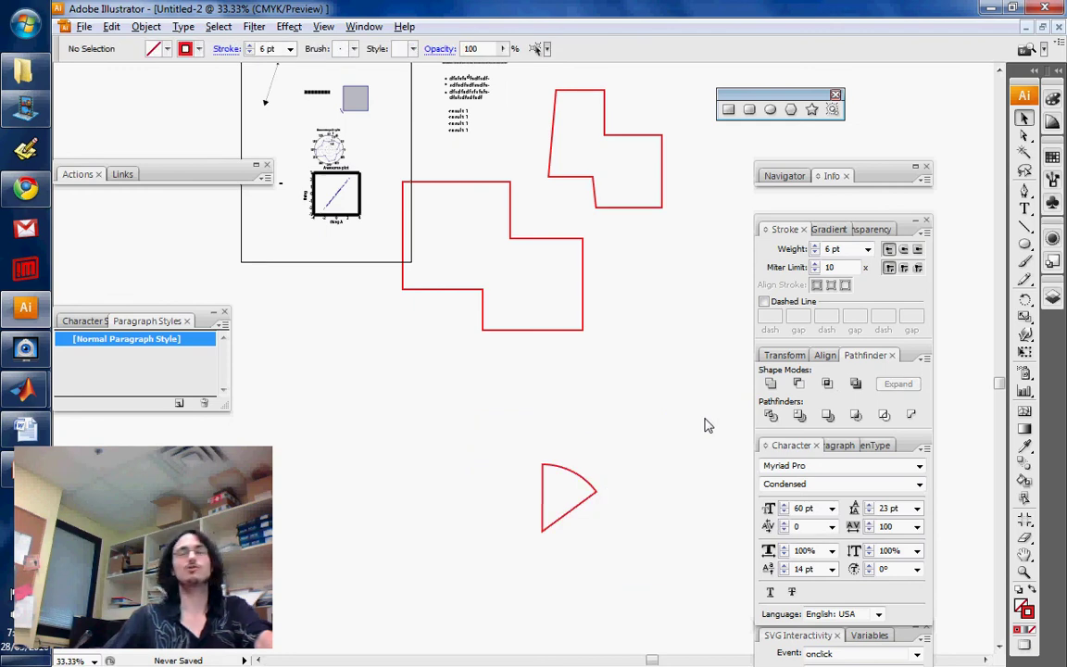
key(ctrl+z)
key(ctrl+z)
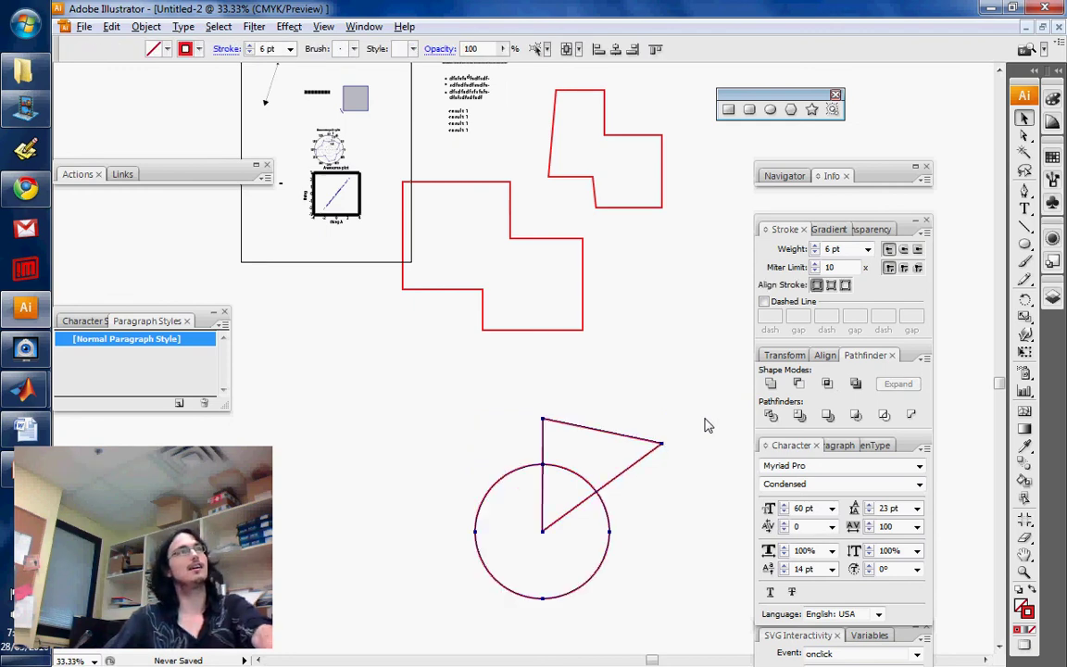
Apply Pathfinder's Divide to the circle and triangle, and move the divided group a short distance left
click(769, 415)
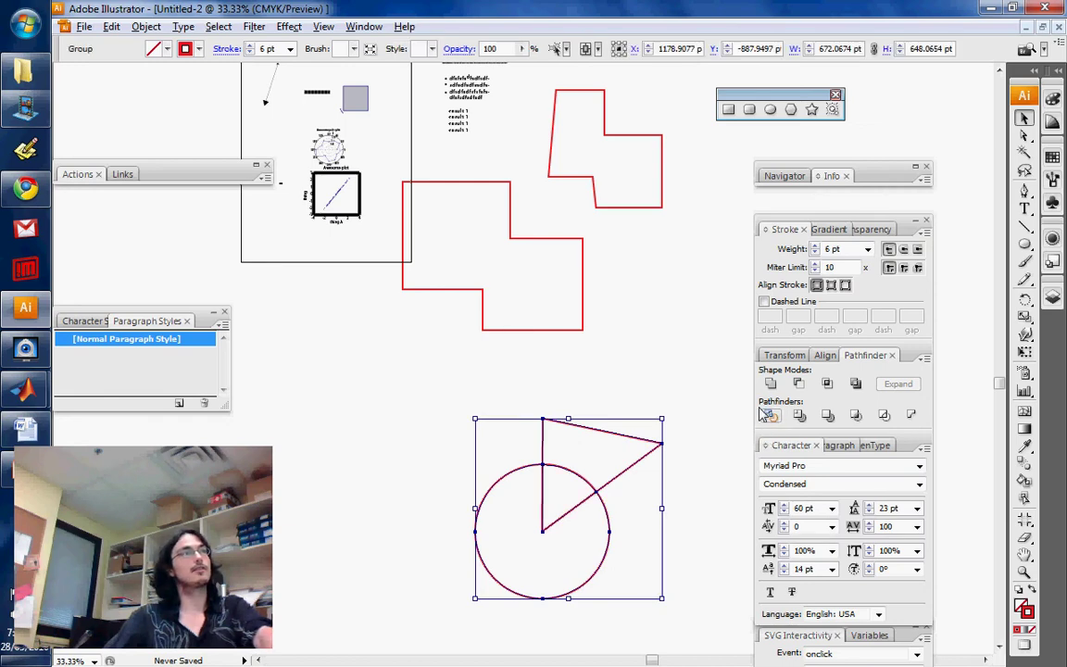
click(708, 531)
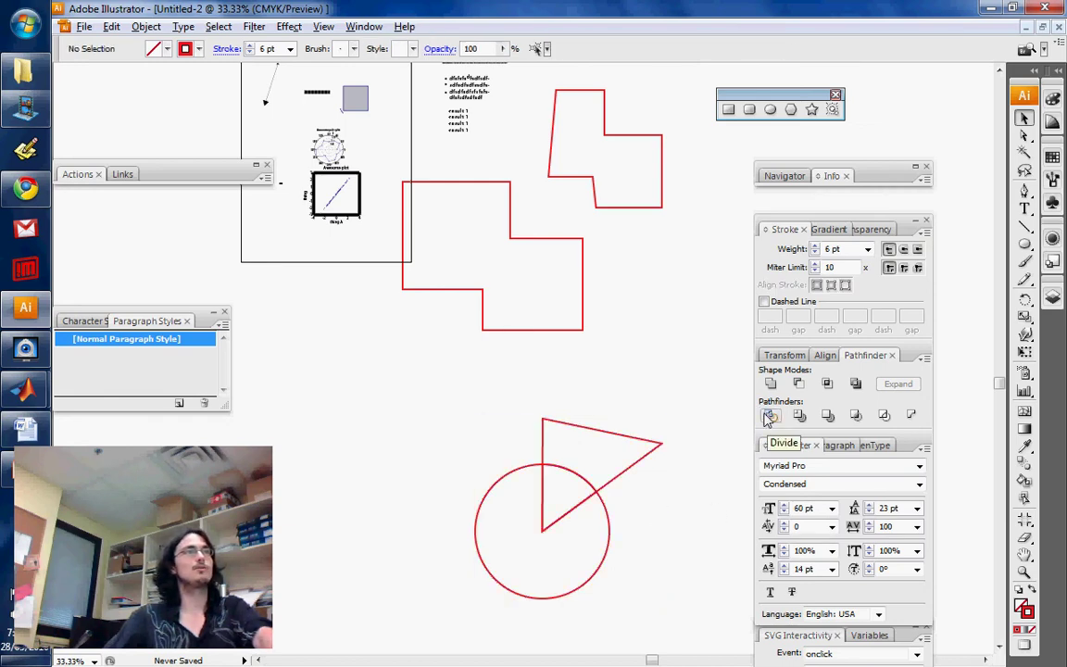
drag(563, 511, 488, 521)
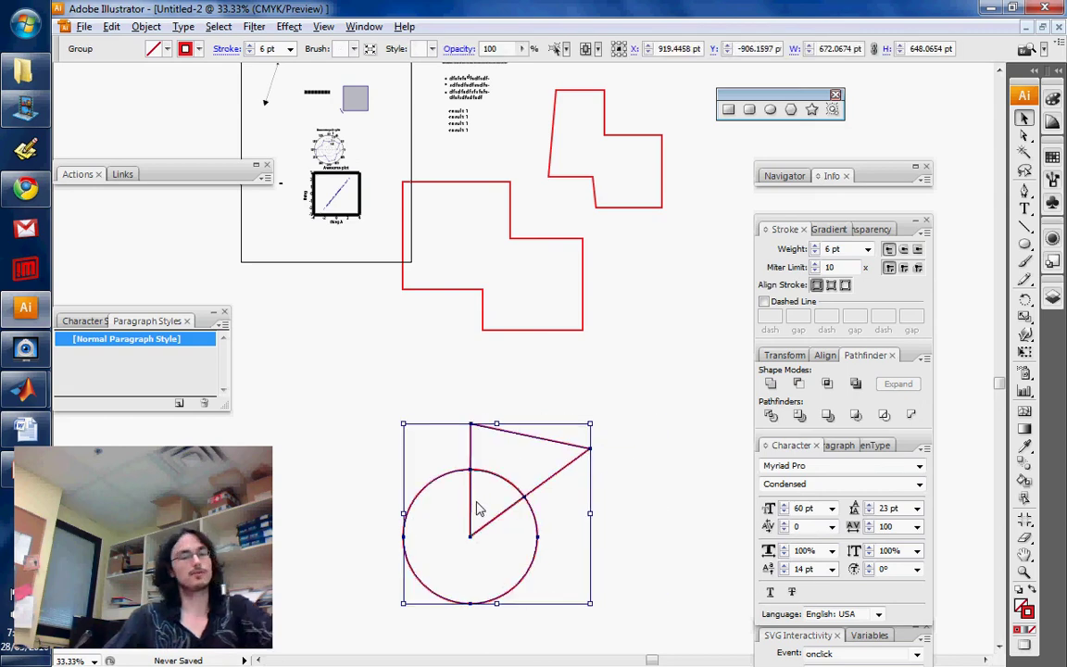
Isolate the divided circle-and-triangle group and move the notched circle piece down and left, clear of the other pieces
key(z)
click(488, 503)
click(487, 323)
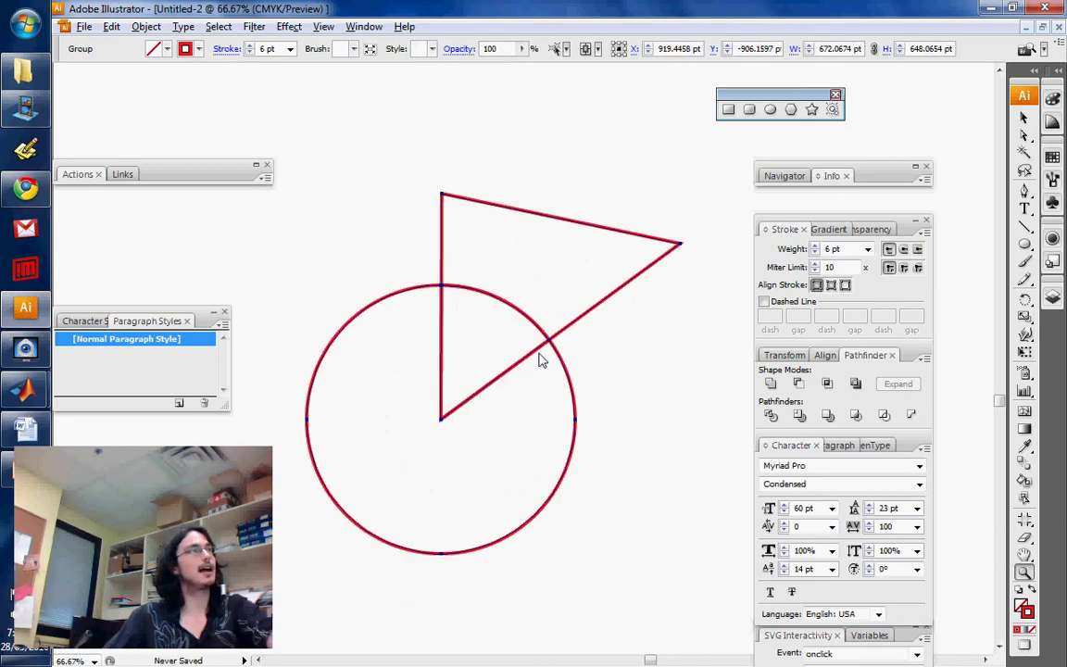
key(v)
click(438, 295)
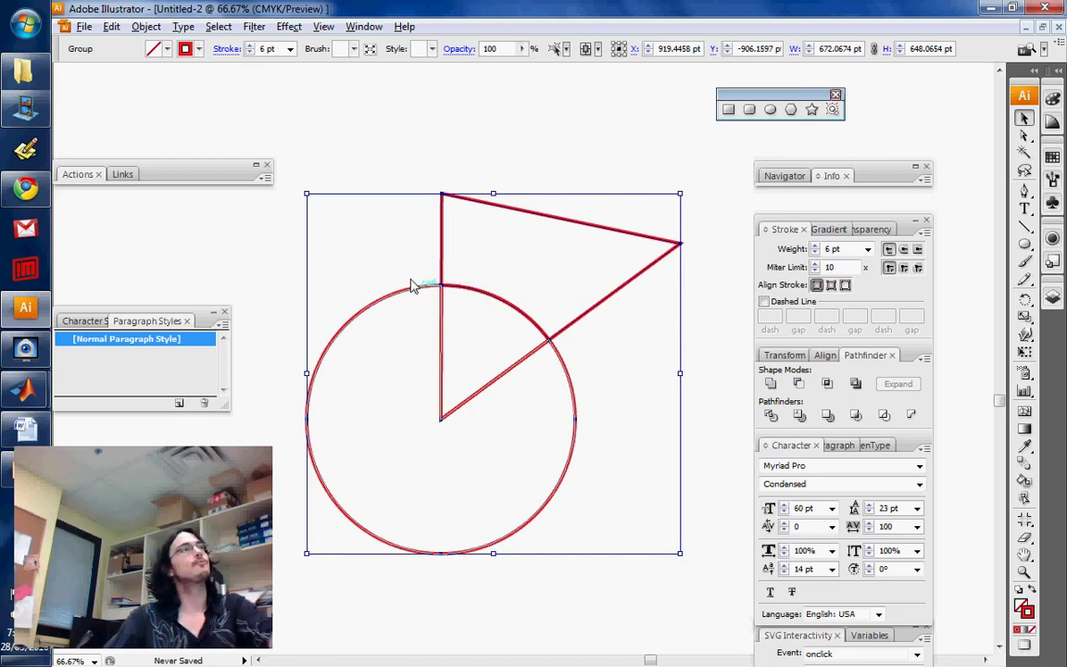
double_click(432, 284)
click(429, 285)
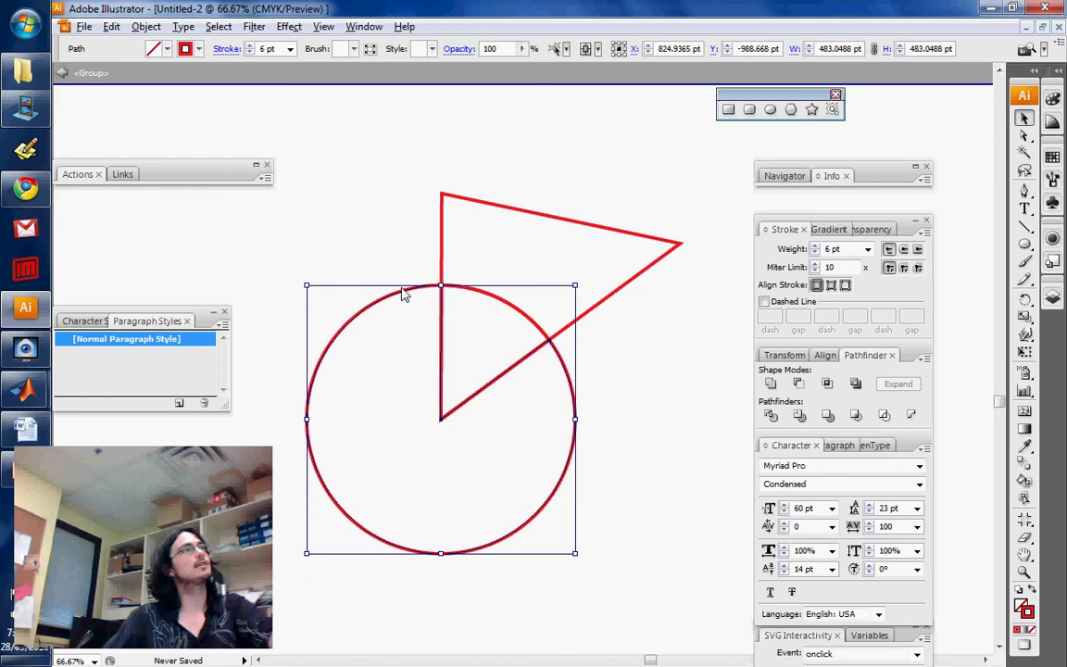
drag(404, 293, 331, 387)
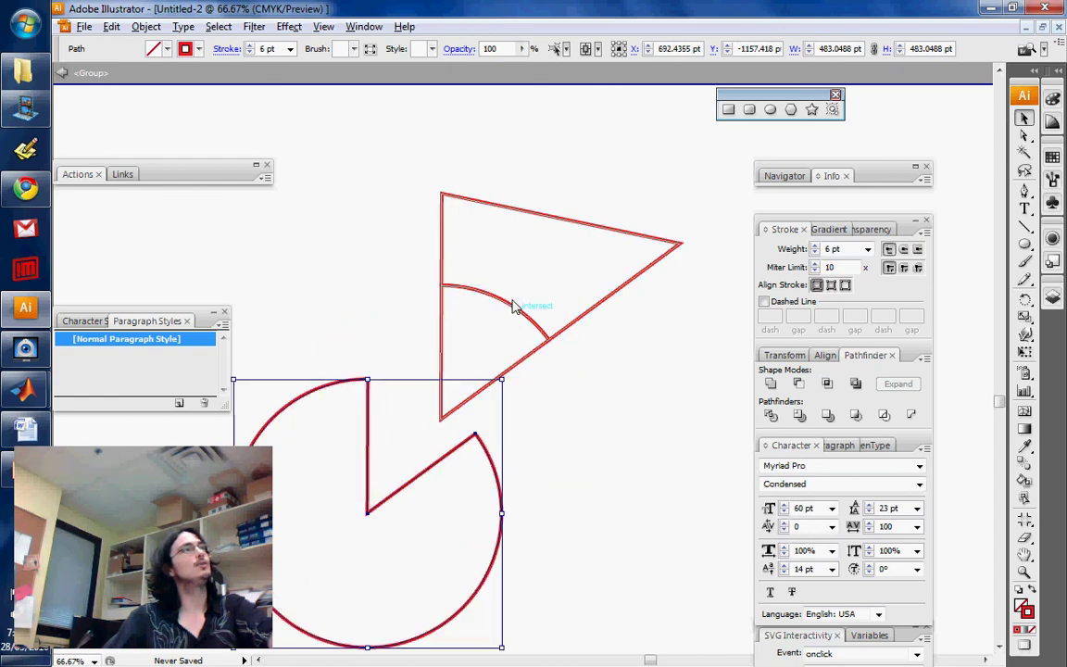
Move the wedge piece up and left and the remaining triangle piece up and right, and exit group isolation
drag(514, 306, 346, 248)
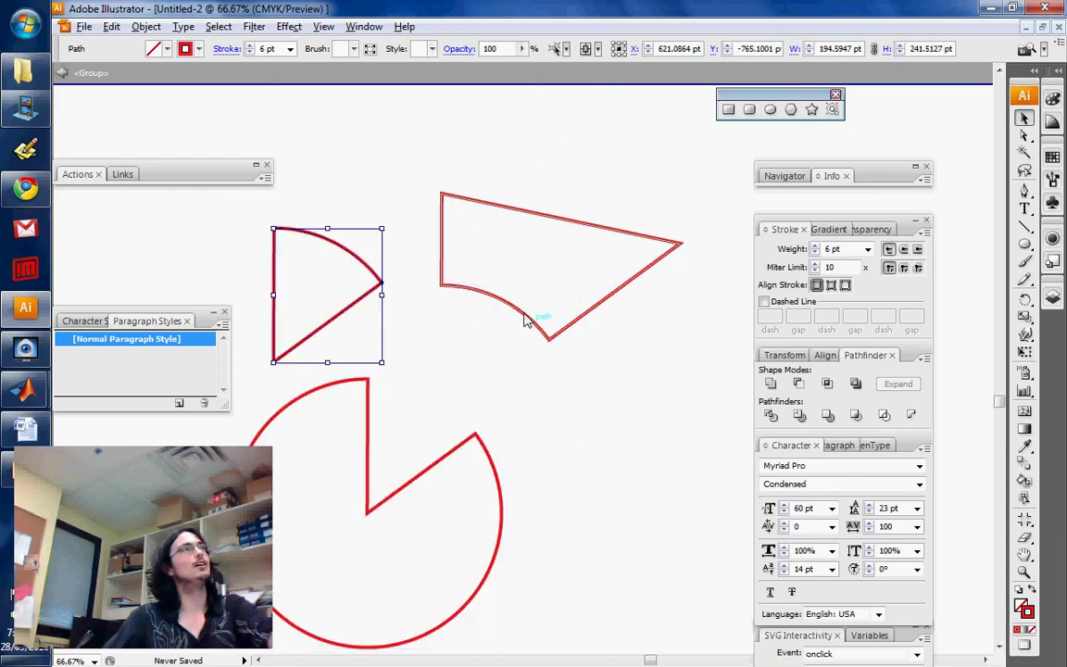
drag(529, 317, 603, 293)
click(618, 456)
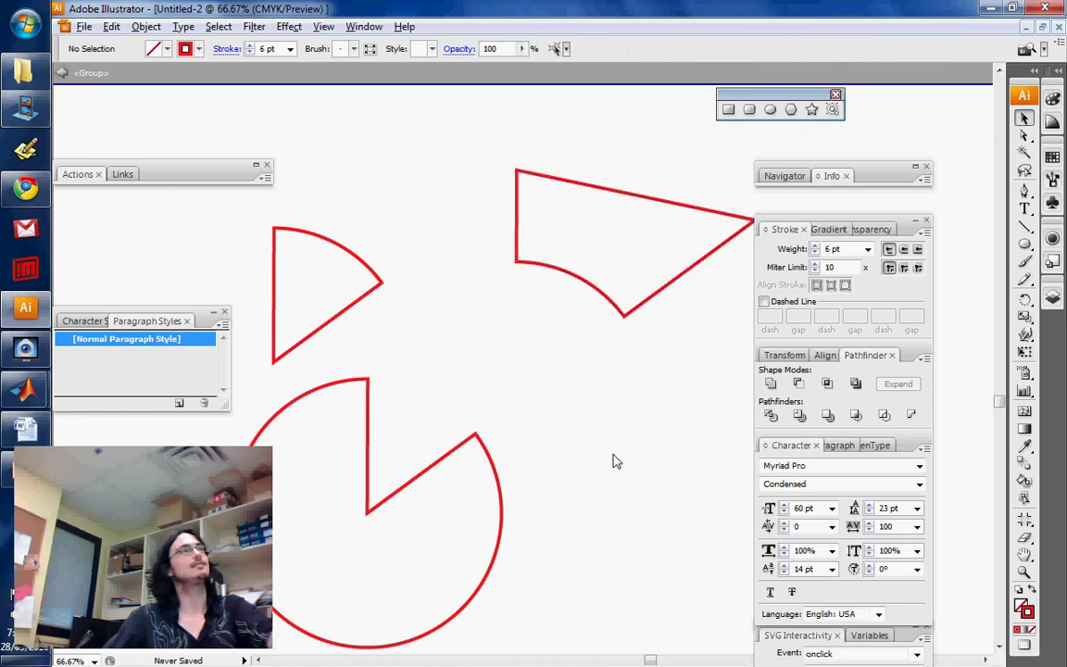
double_click(612, 461)
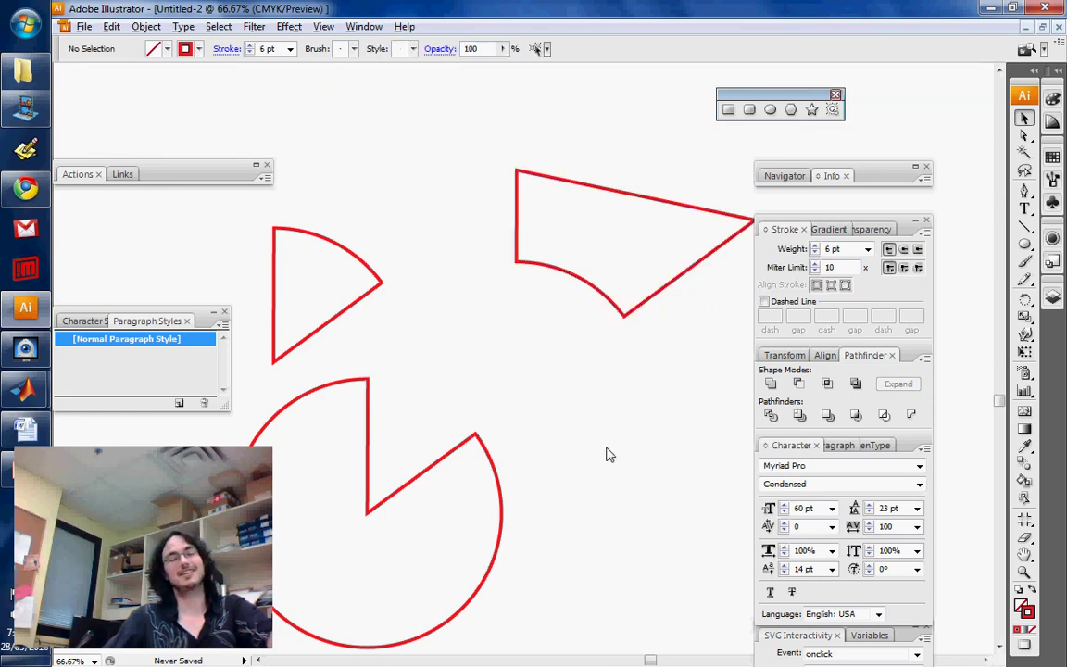
Zoom out to 16.67% and review all the paths, text and separated shapes in the document
key(z)
alt+click(568, 395)
alt+click(556, 352)
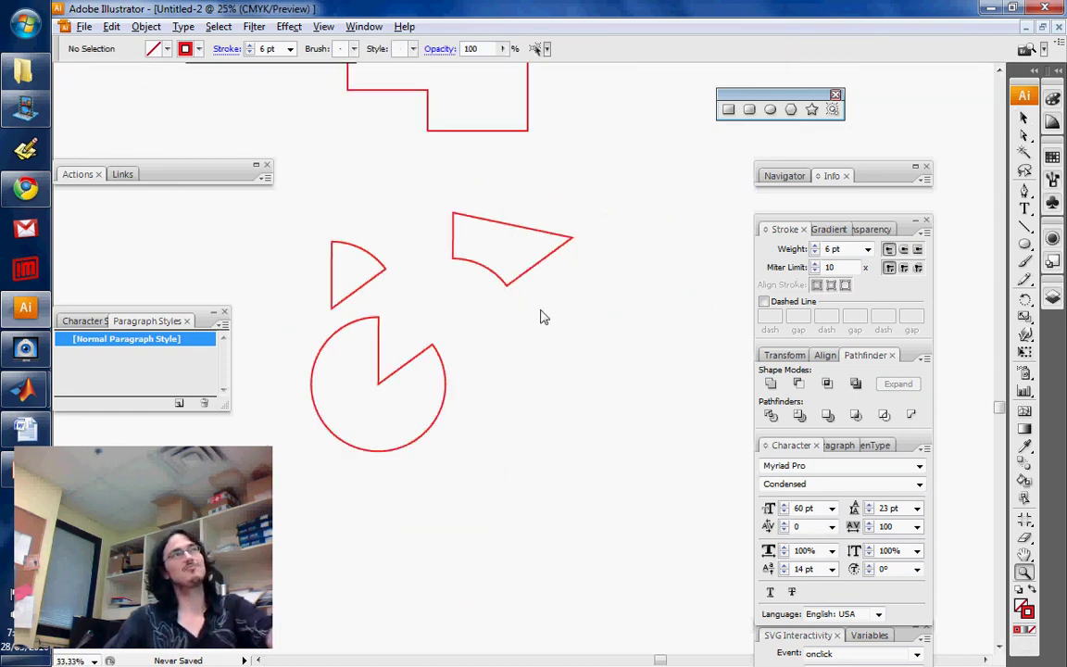
alt+click(543, 314)
alt+click(542, 314)
scroll(537, 324, up, 3)
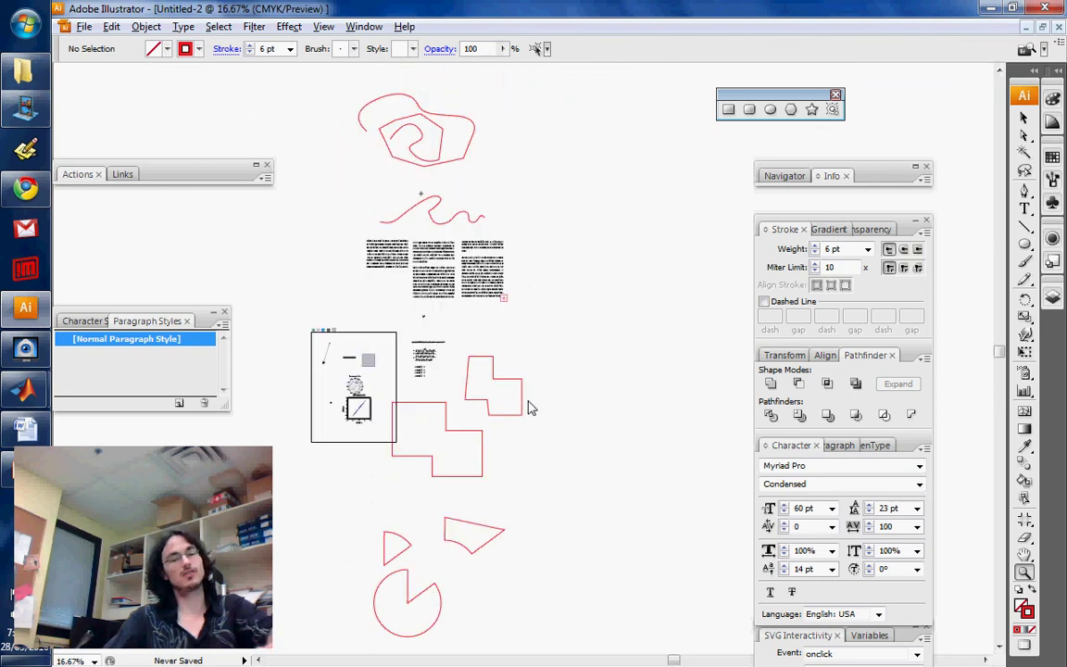
key(v)
scroll(555, 512, up, 4)
scroll(555, 516, down, 3)
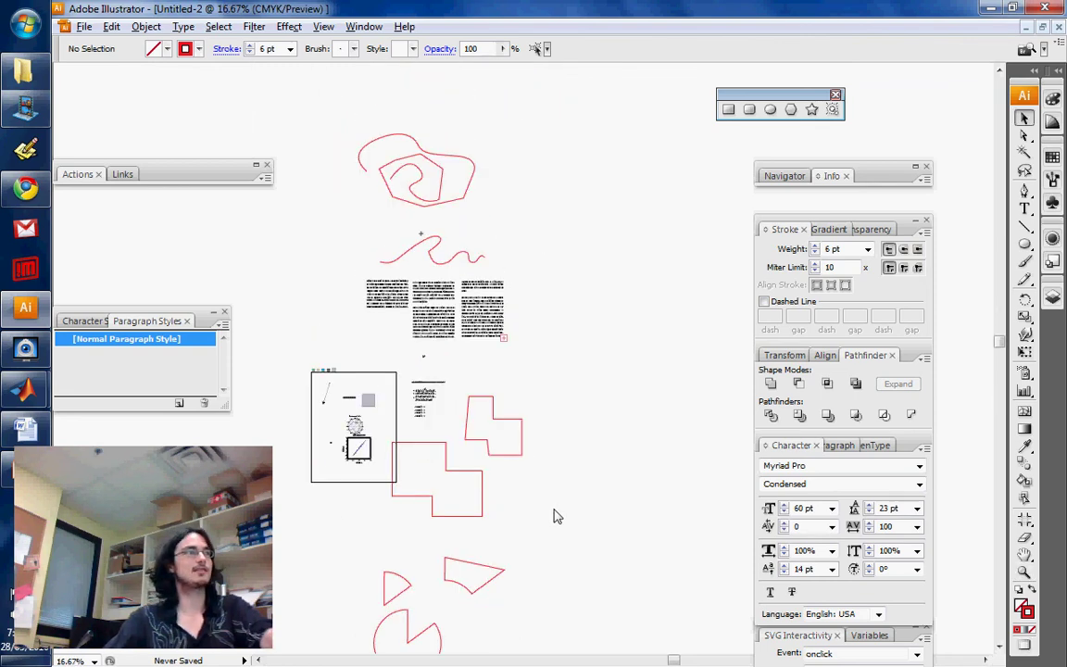
scroll(555, 516, down, 2)
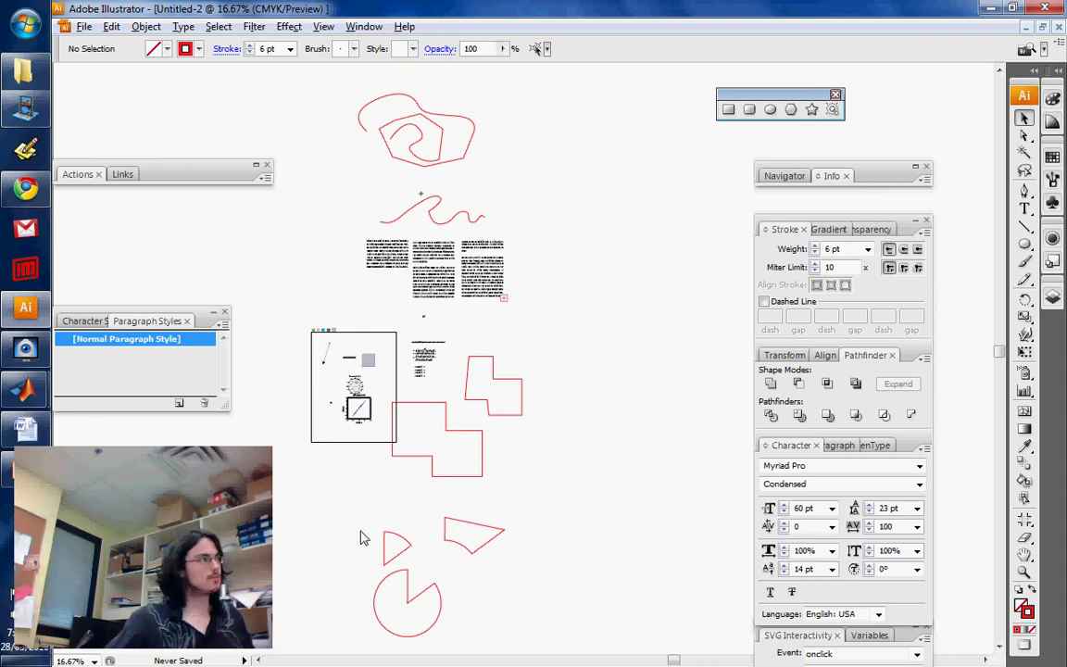
click(24, 346)
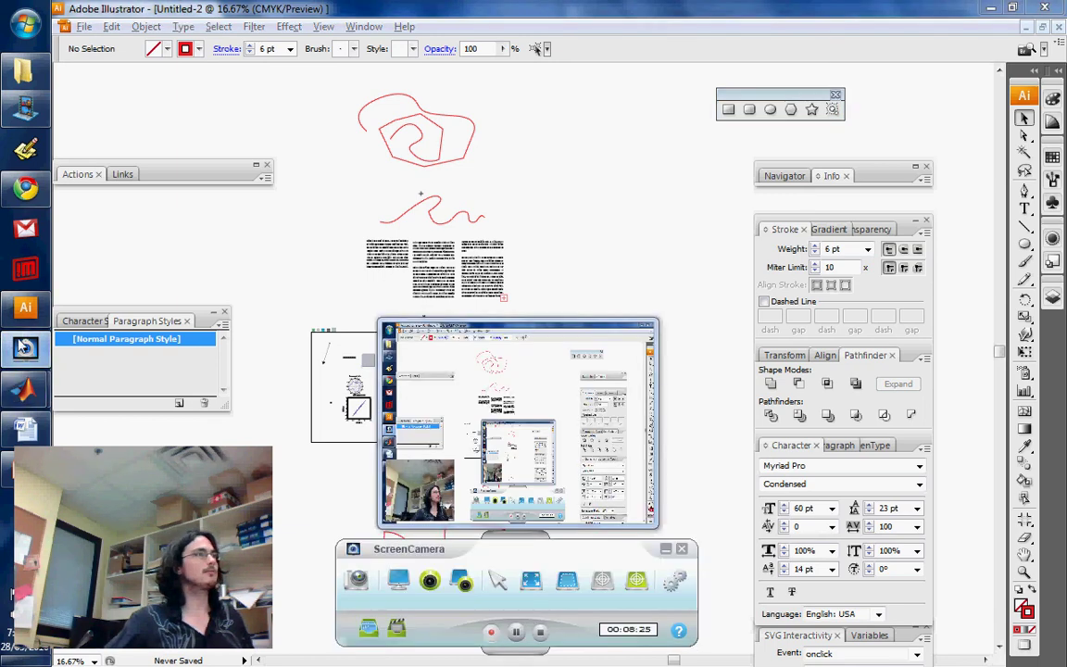